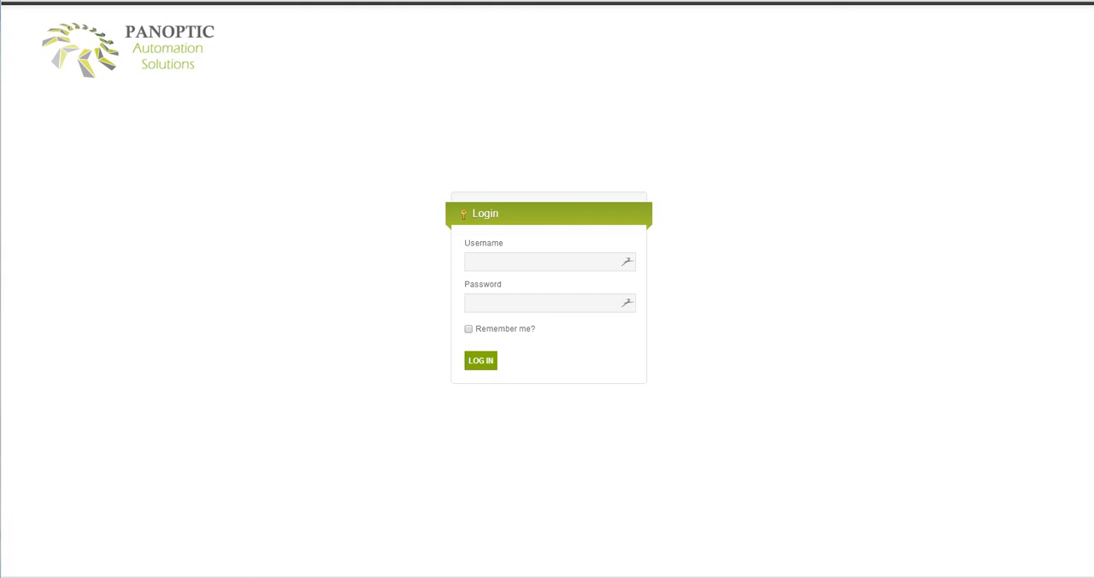
# Log in by entering the account's username and password.
pyautogui.click(469, 261)
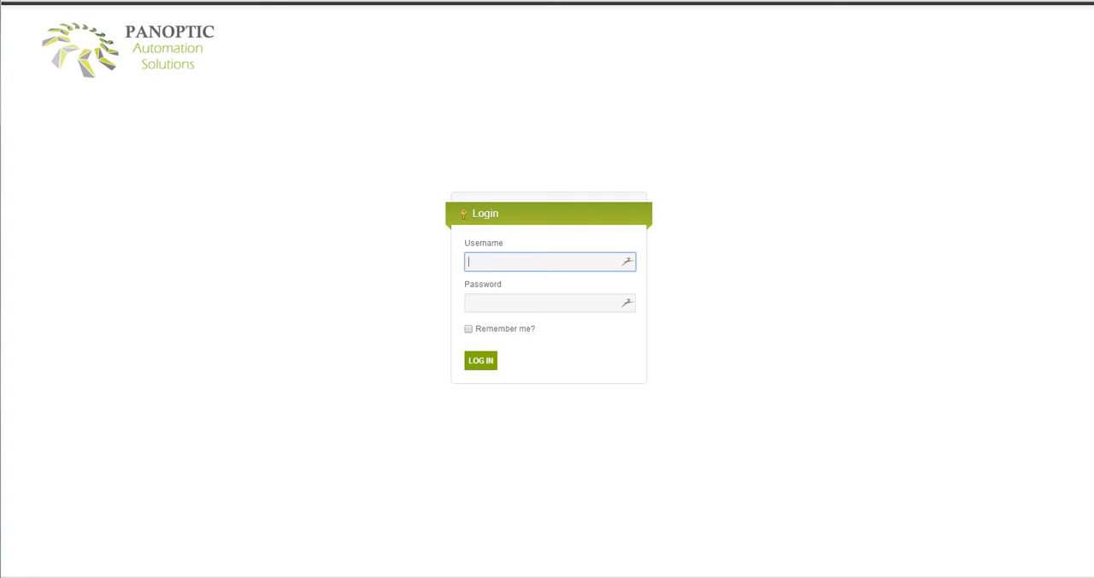
pyautogui.press('Tab')
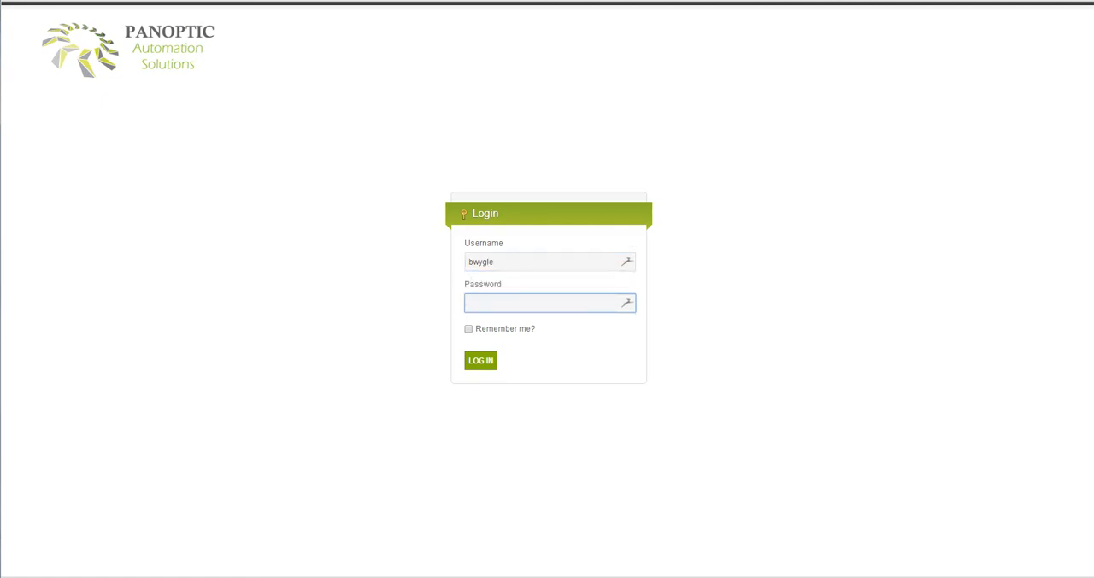
pyautogui.write('••••••')
pyautogui.press('Return')
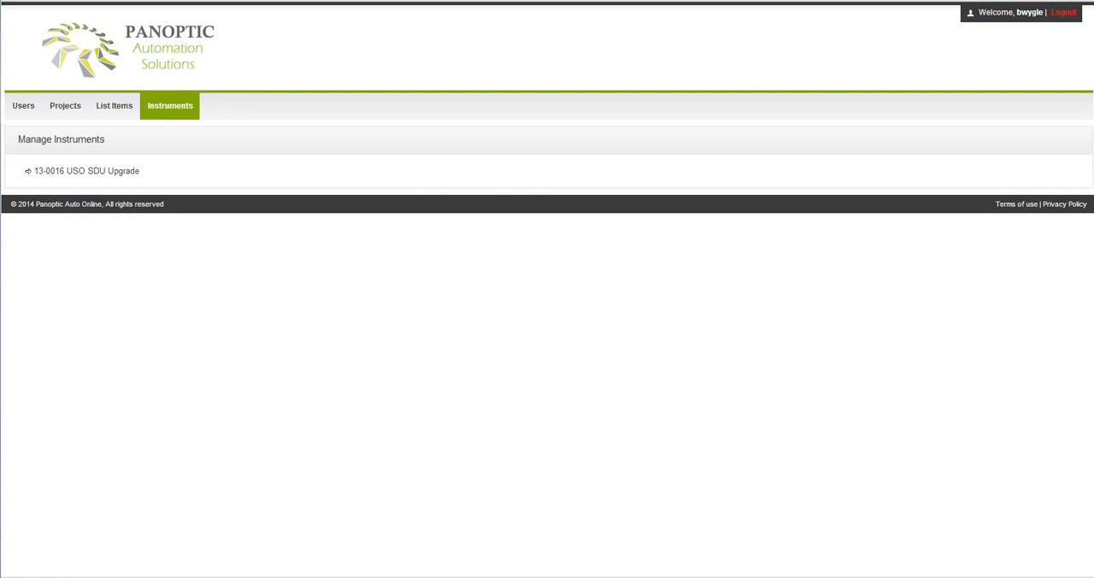
# View the project management list, then show which users have access to project 13-0016 USO SDU Upgrade.
pyautogui.moveTo(23, 106)
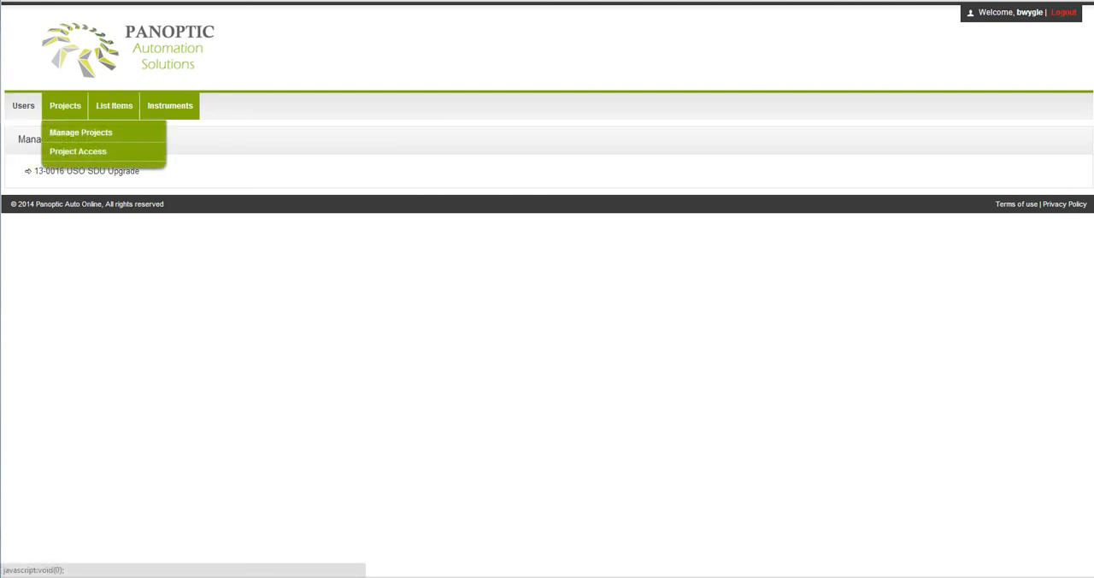
pyautogui.moveTo(113, 106)
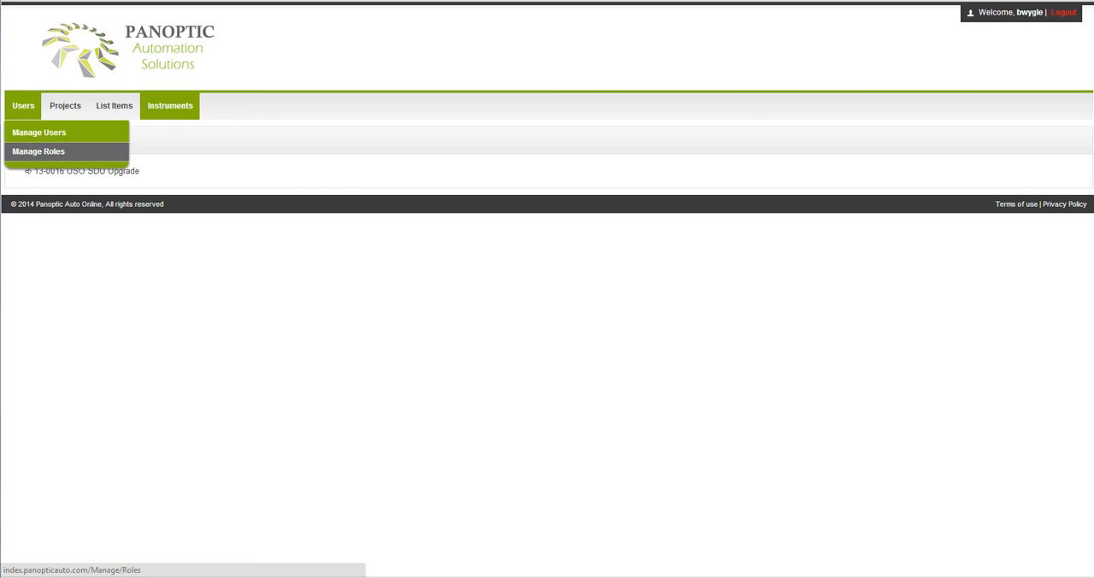
pyautogui.moveTo(64, 106)
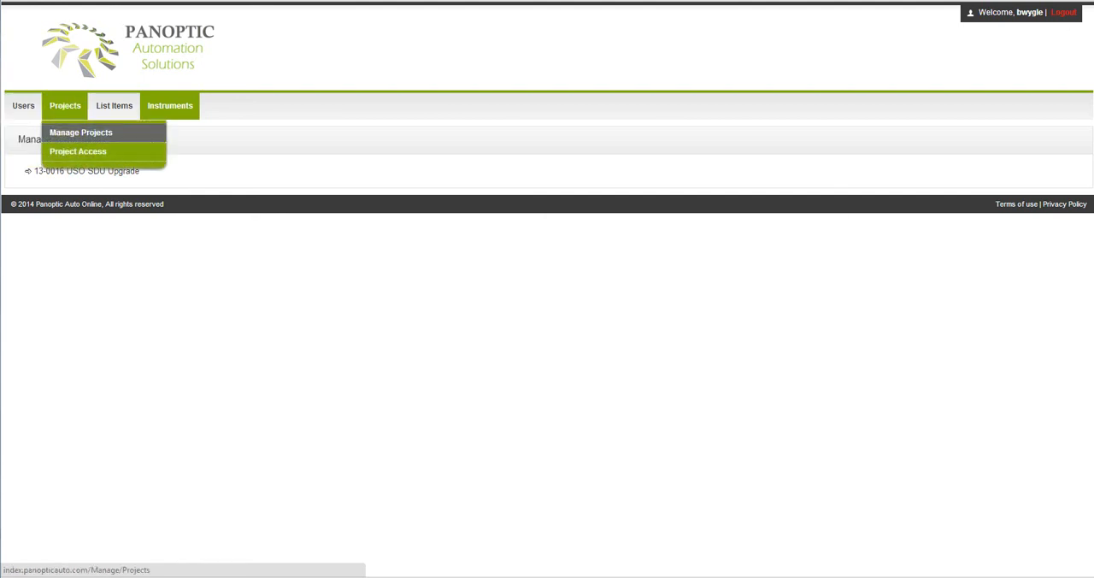
pyautogui.click(80, 132)
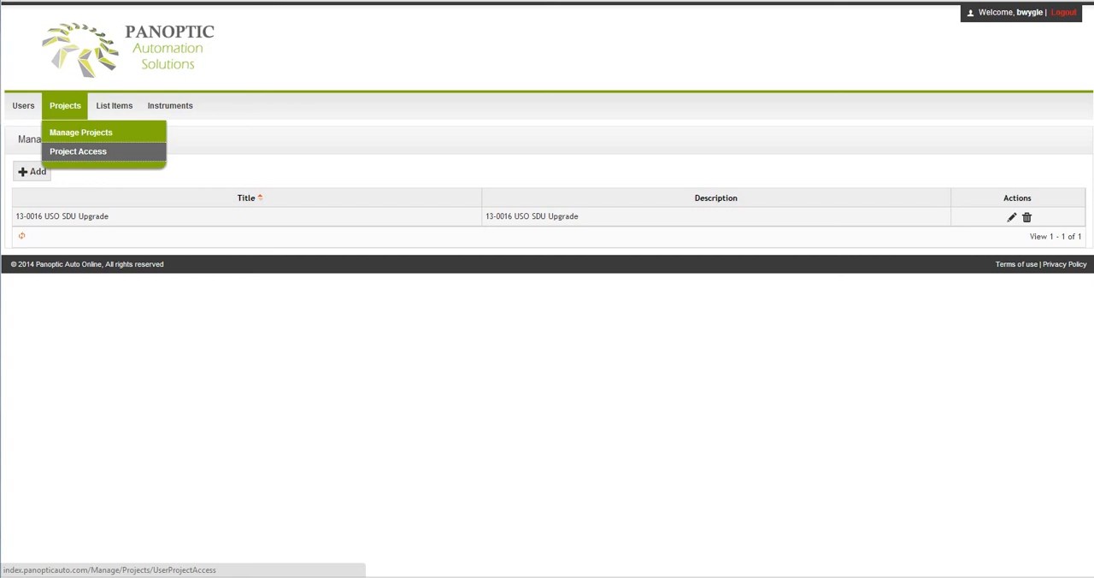
pyautogui.click(78, 151)
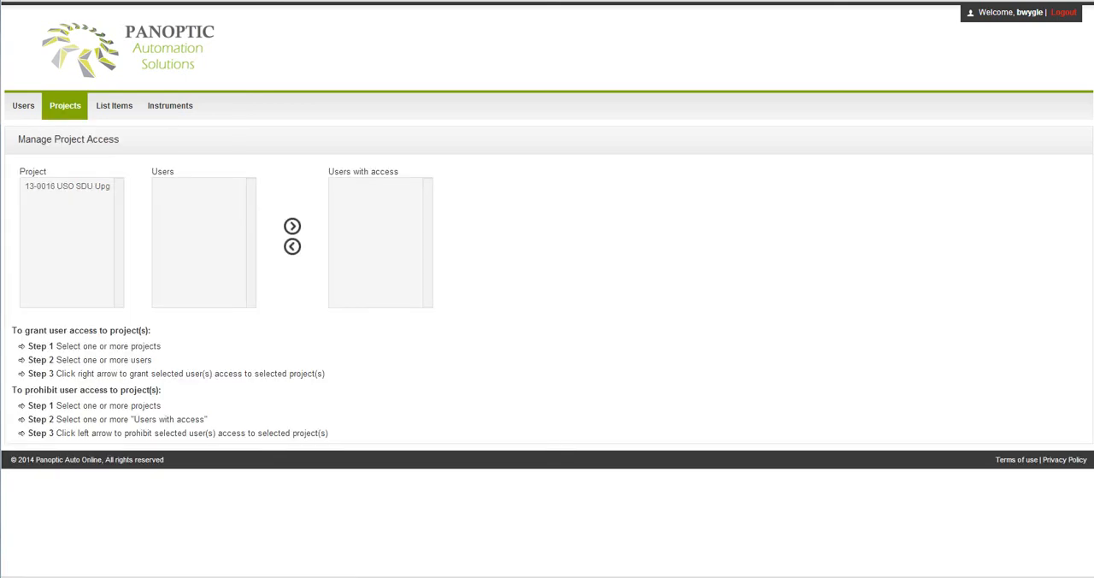
pyautogui.click(67, 186)
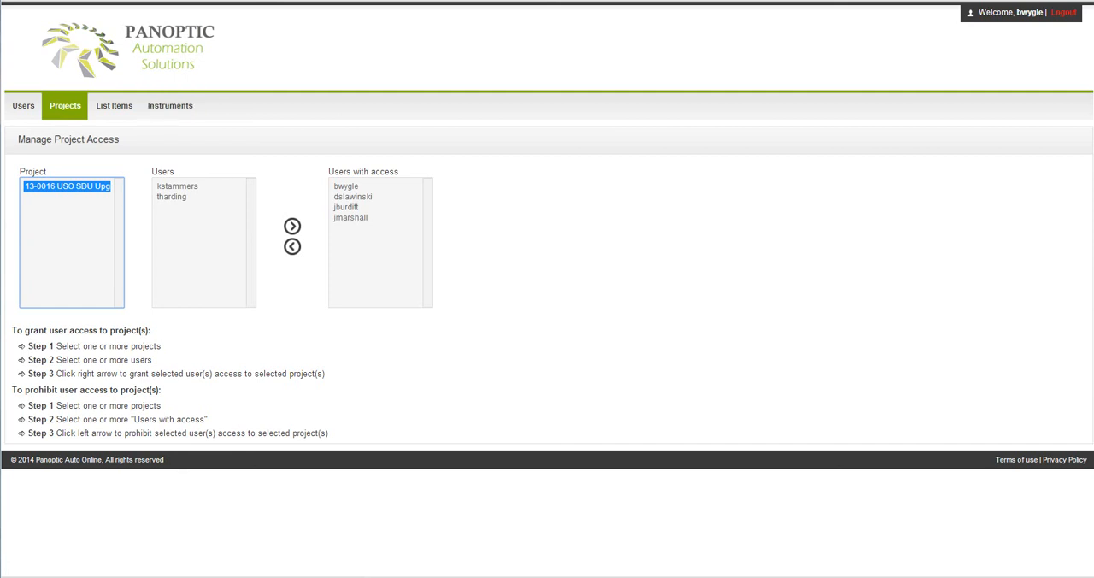
# Open list item management and show the items of project 13-0016 USO SDU Upgrade.
pyautogui.moveTo(113, 106)
pyautogui.click(129, 132)
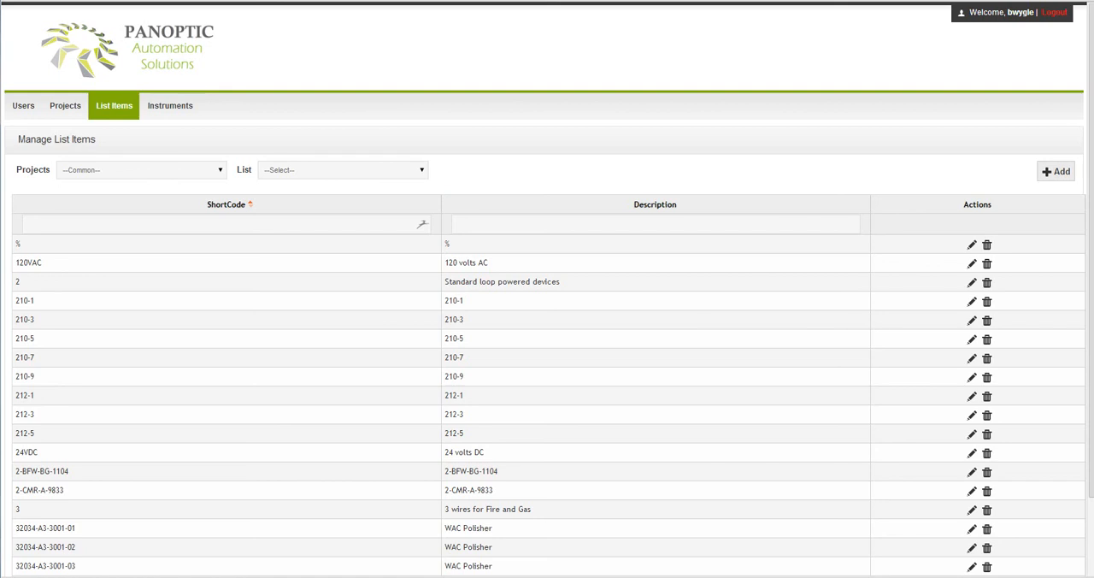
pyautogui.click(142, 170)
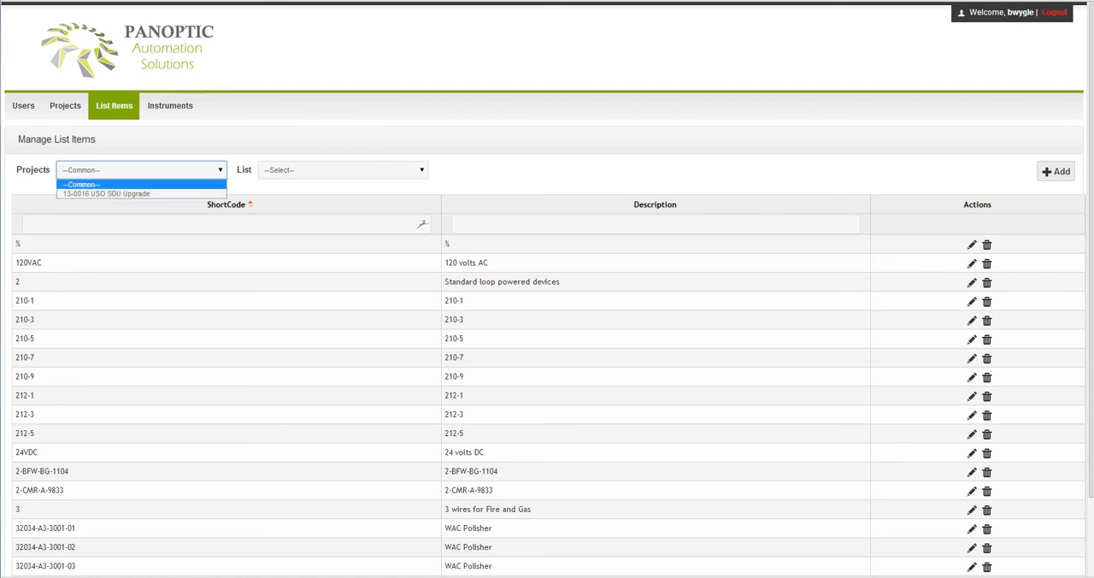
pyautogui.press('Down')
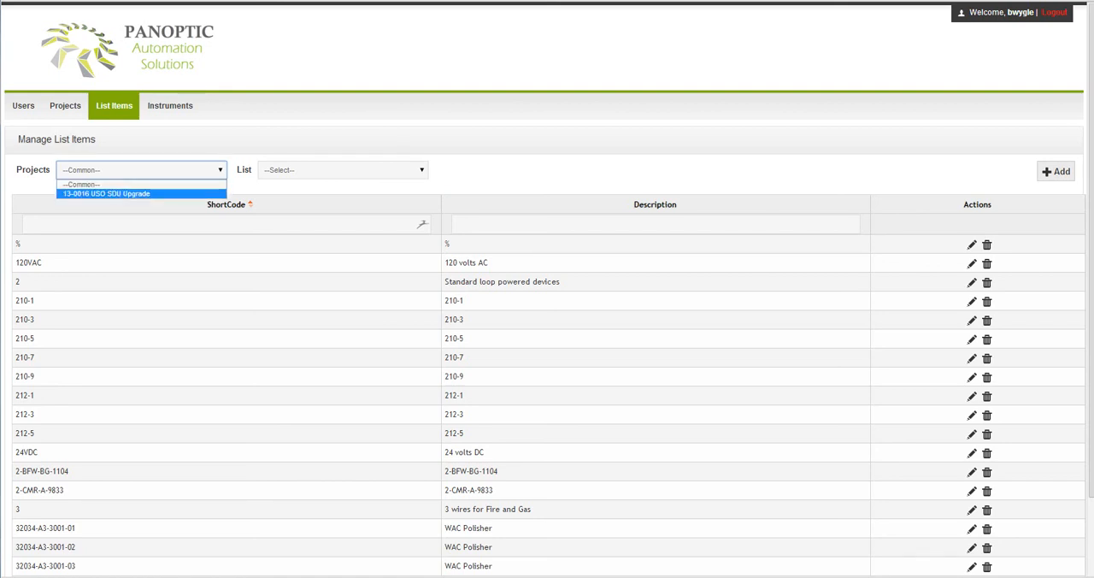
pyautogui.press('Up')
pyautogui.press('Down')
pyautogui.press('Return')
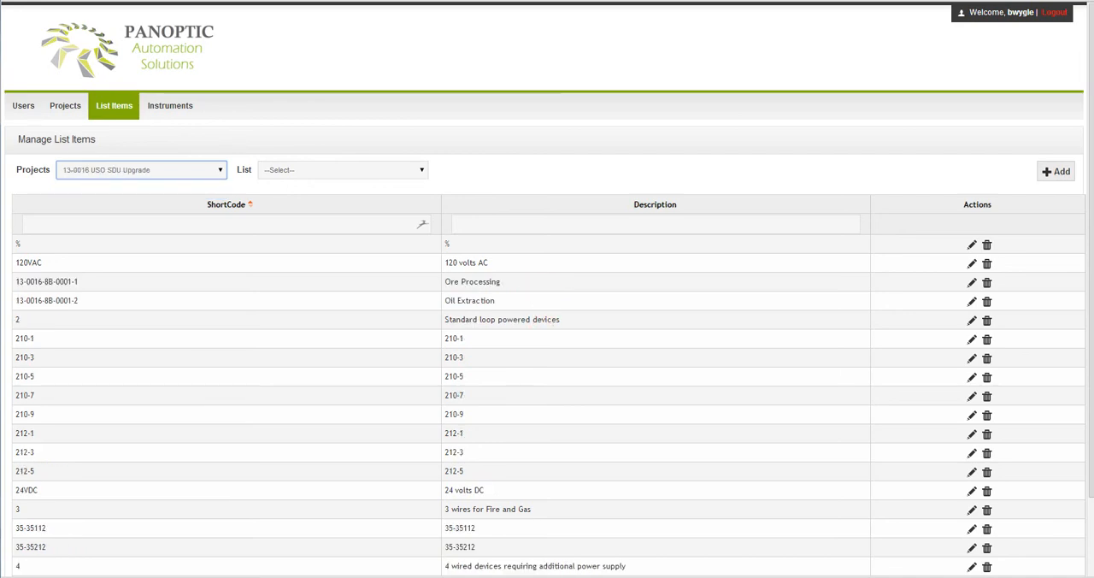
# View the project's Service, CalibEUType and IOType lists one after another.
pyautogui.click(343, 170)
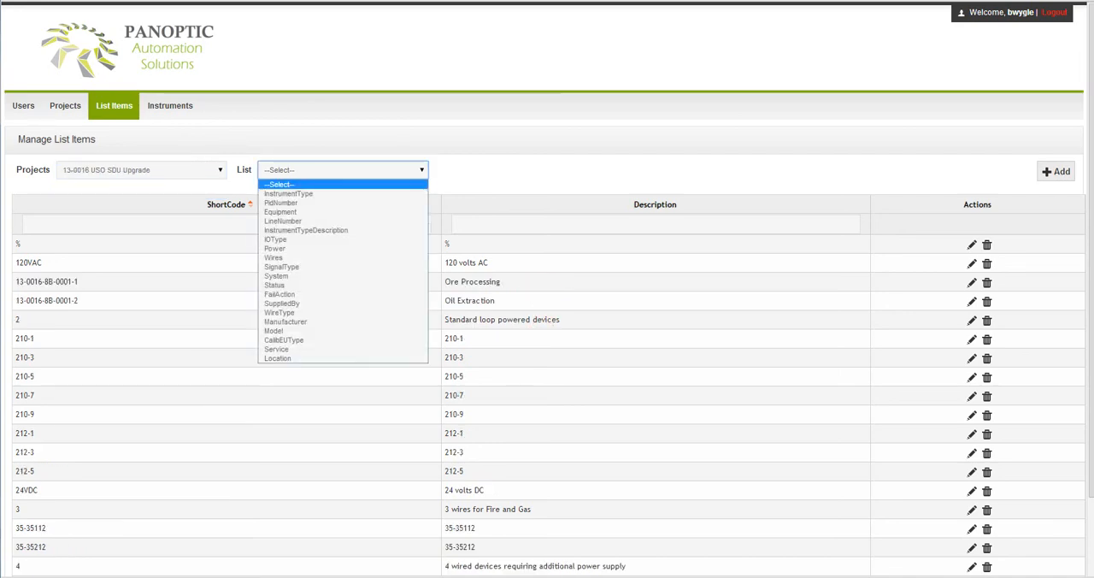
pyautogui.click(316, 349)
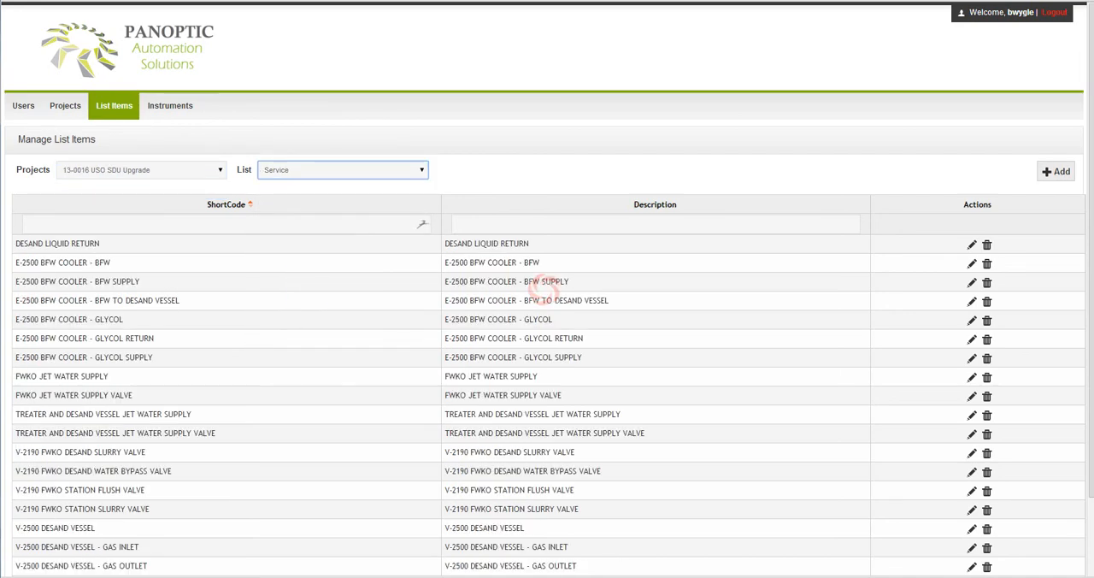
pyautogui.click(342, 170)
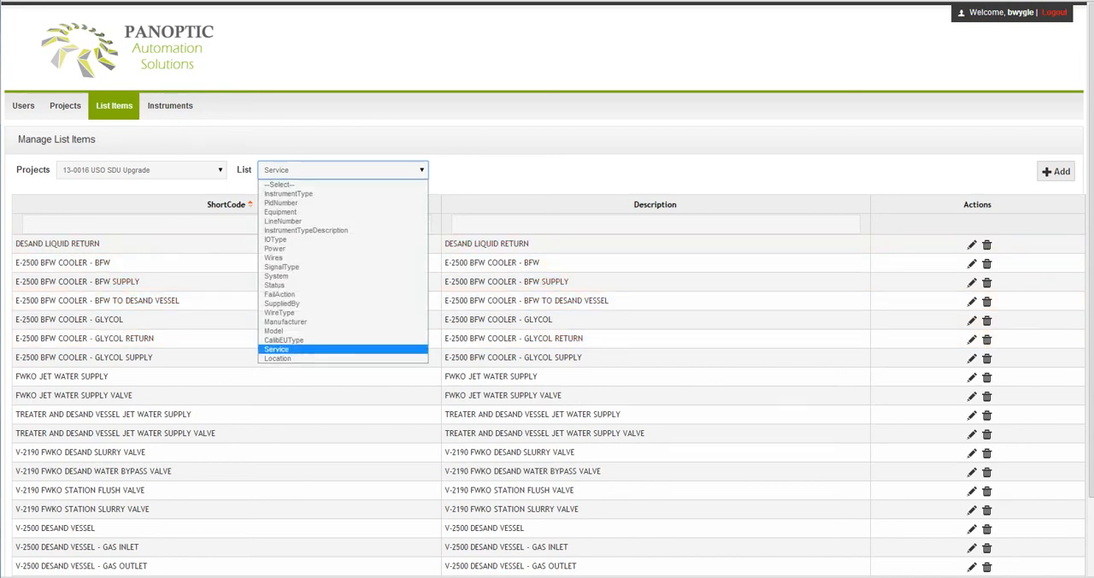
pyautogui.click(316, 340)
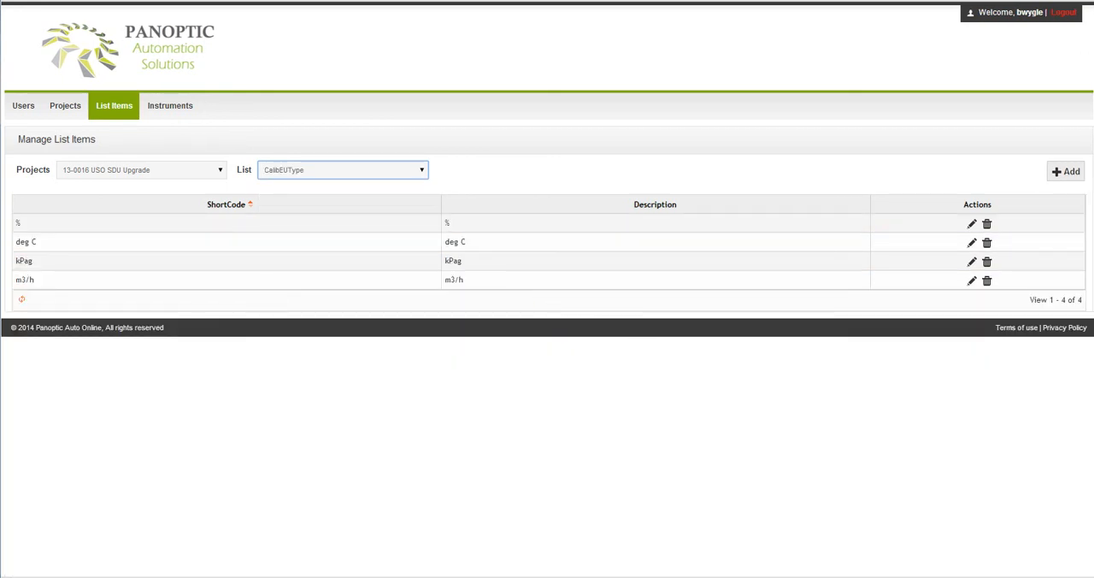
pyautogui.click(343, 171)
pyautogui.click(316, 245)
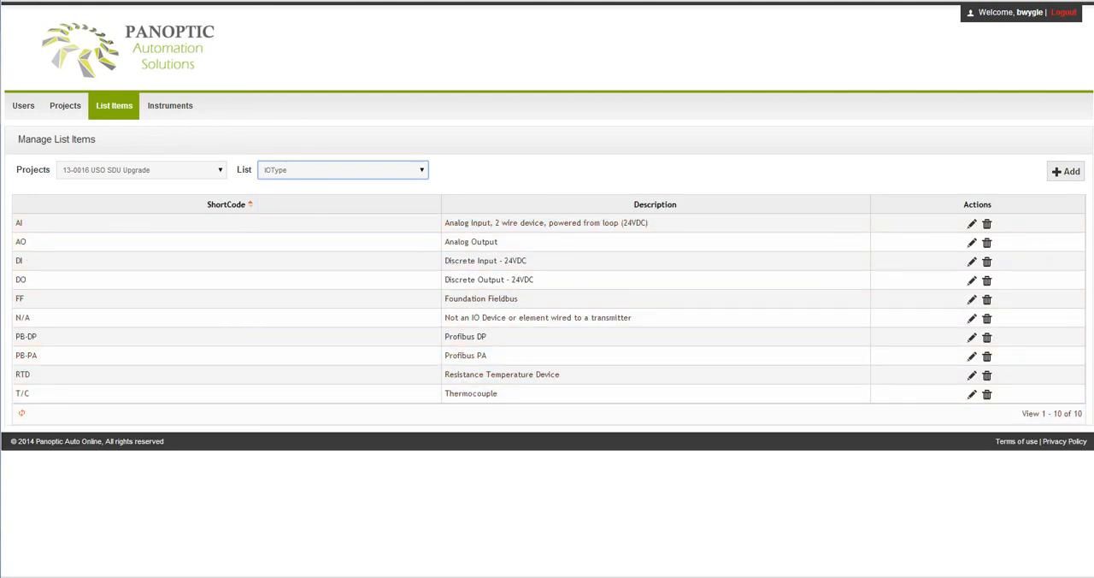
# Switch the list items to the Common project and show its Power list.
pyautogui.click(142, 171)
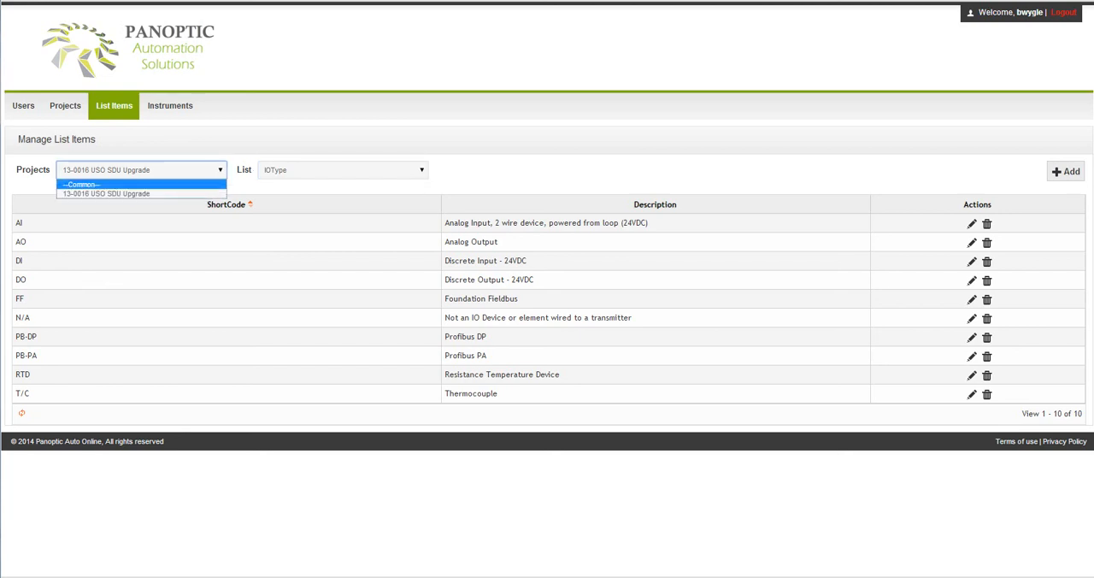
pyautogui.click(111, 185)
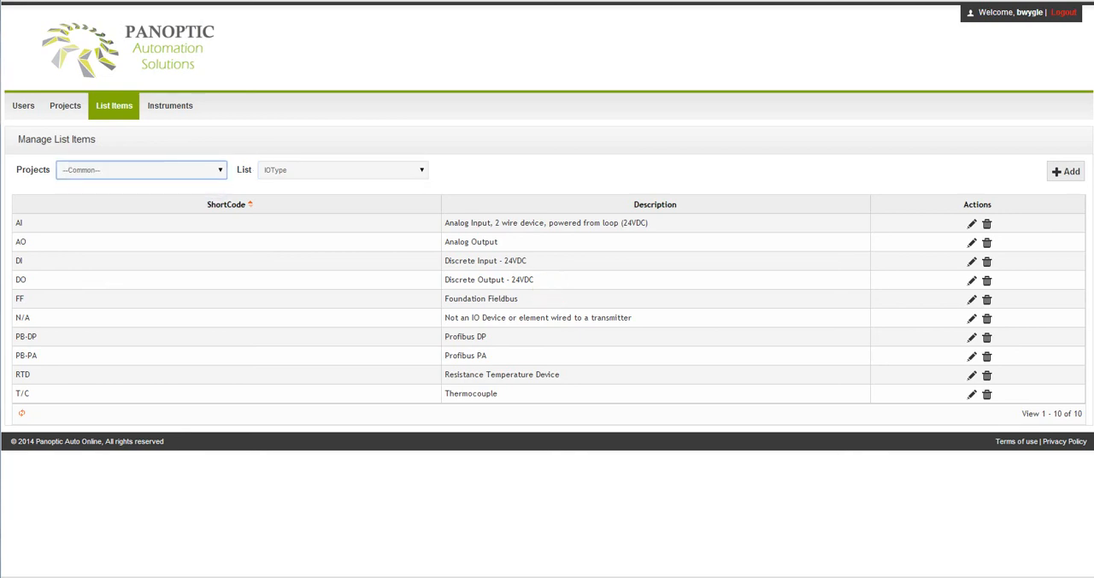
pyautogui.click(342, 170)
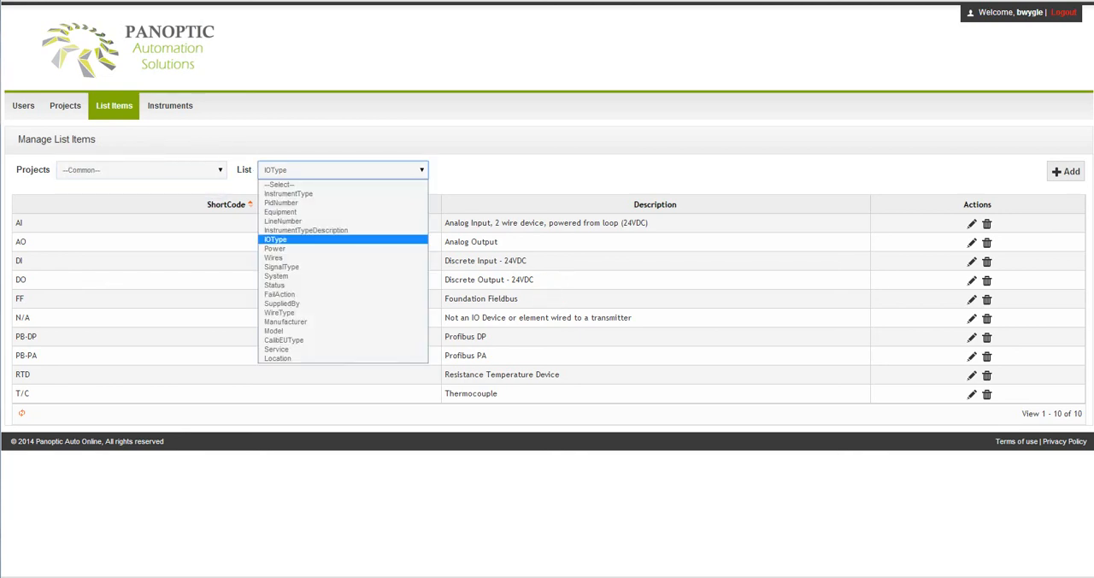
pyautogui.click(282, 248)
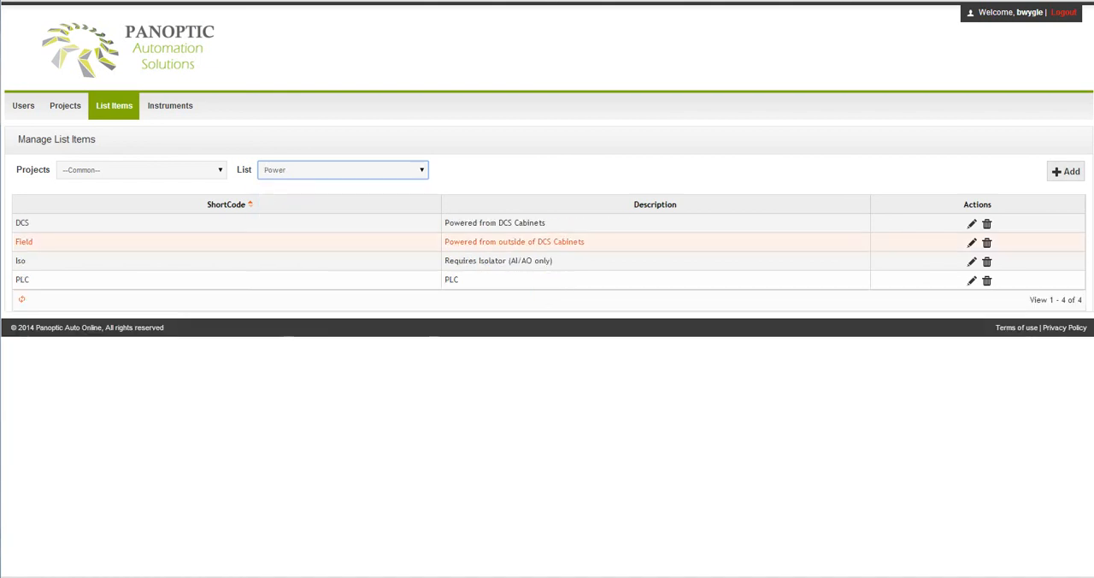
# Open the page for copying list items between projects and examine which lists can be copied.
pyautogui.moveTo(113, 105)
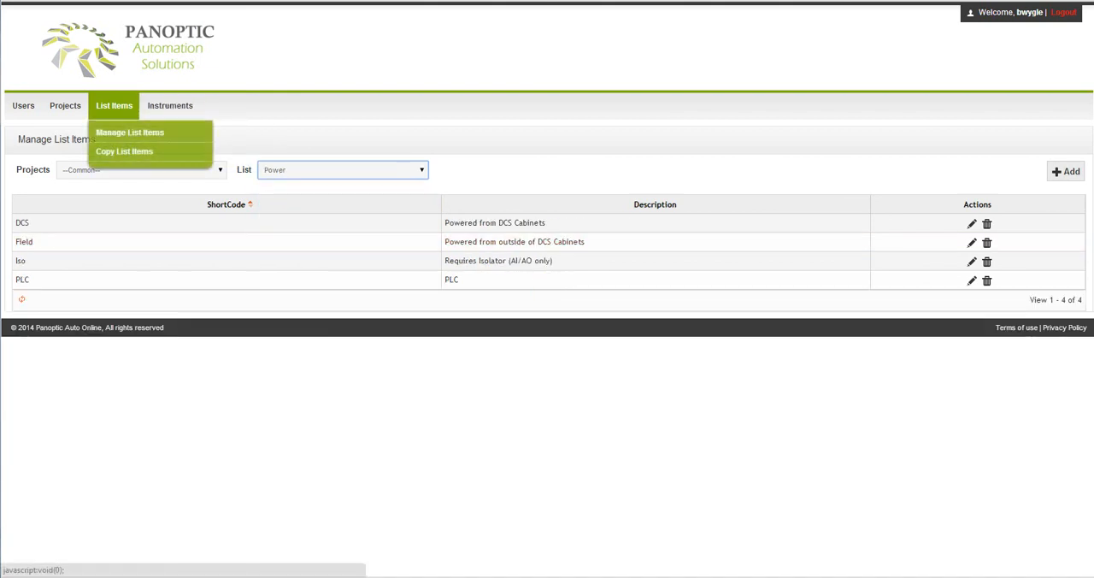
pyautogui.click(124, 151)
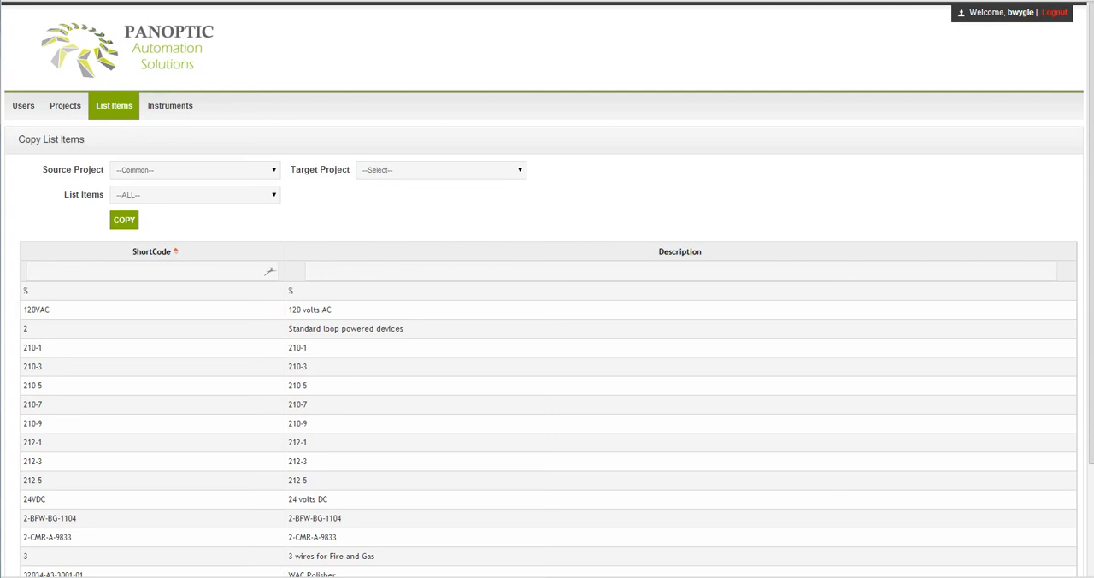
pyautogui.click(195, 194)
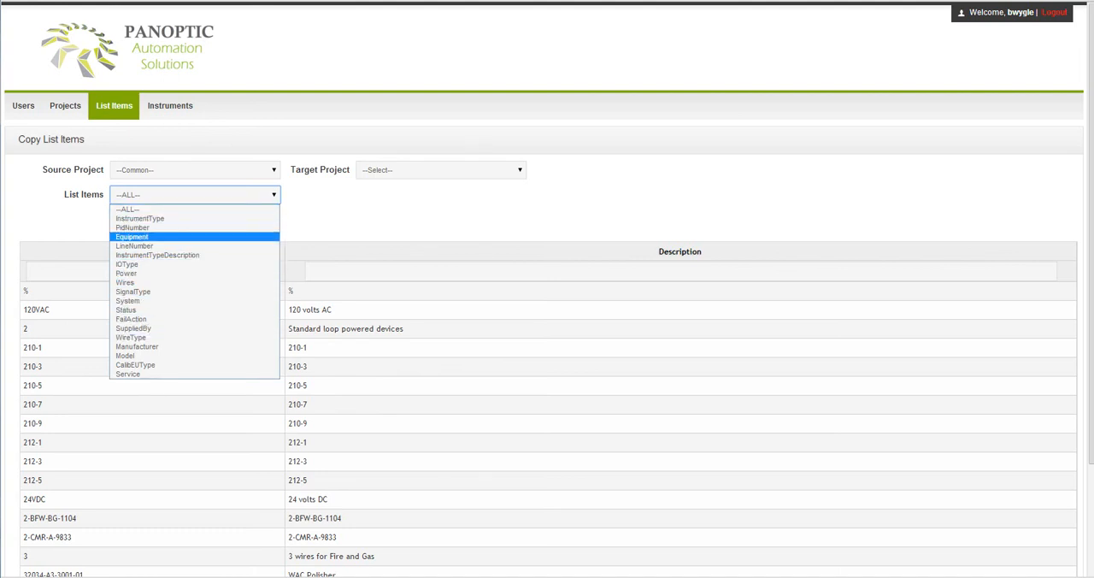
pyautogui.click(359, 219)
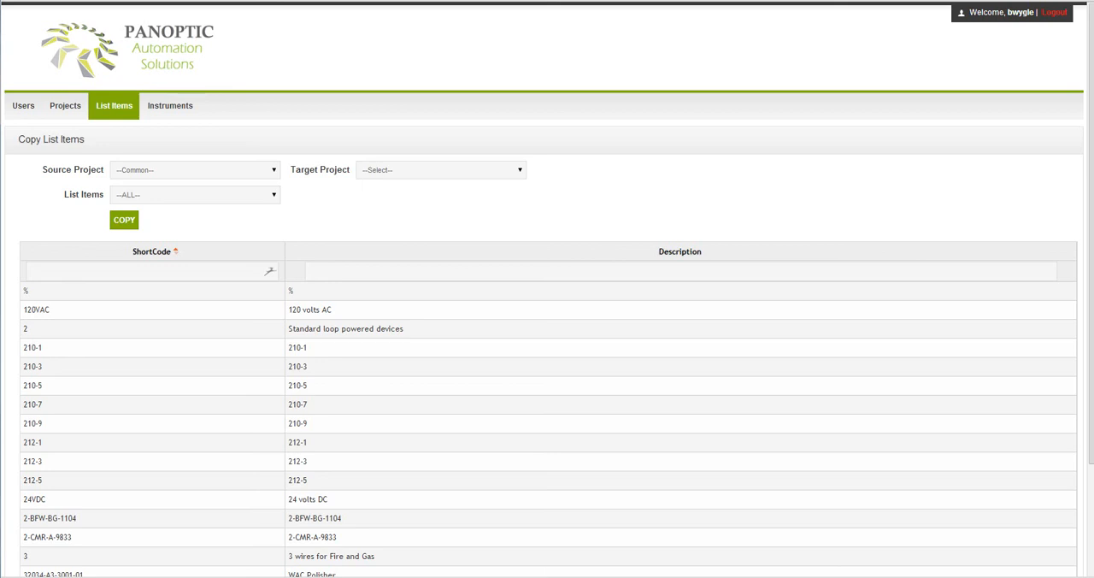
# Open the instrument list of project 13-0016 USO SDU Upgrade and narrow its Suffix column.
pyautogui.moveTo(170, 106)
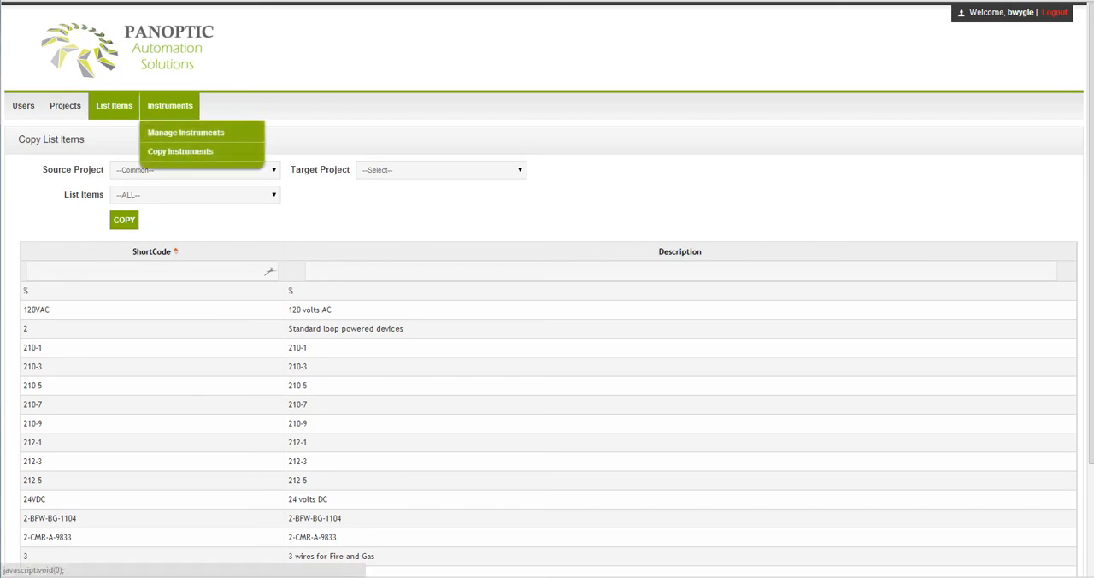
pyautogui.click(186, 132)
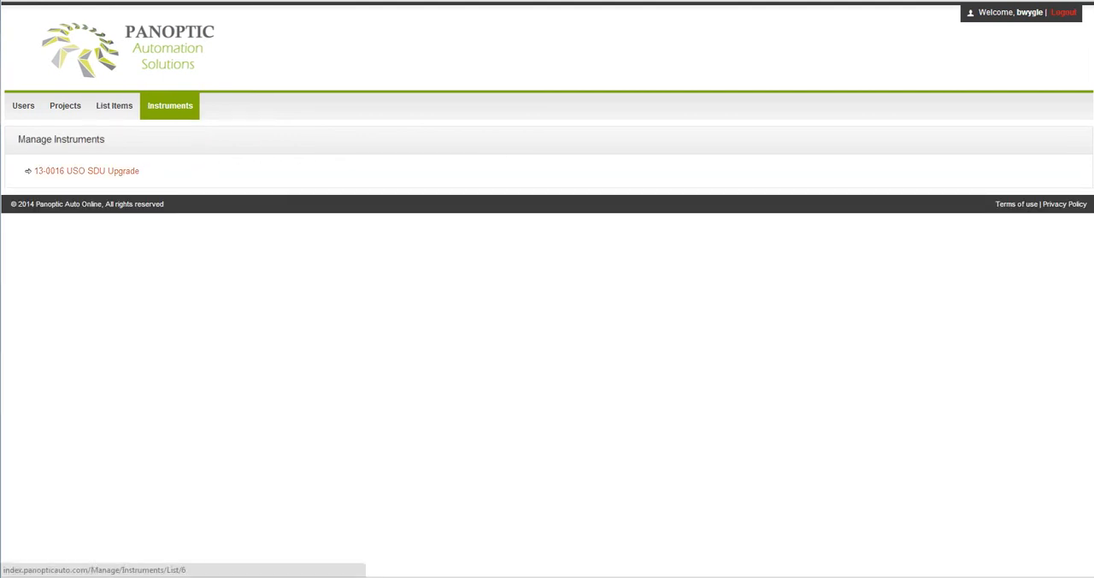
pyautogui.click(87, 171)
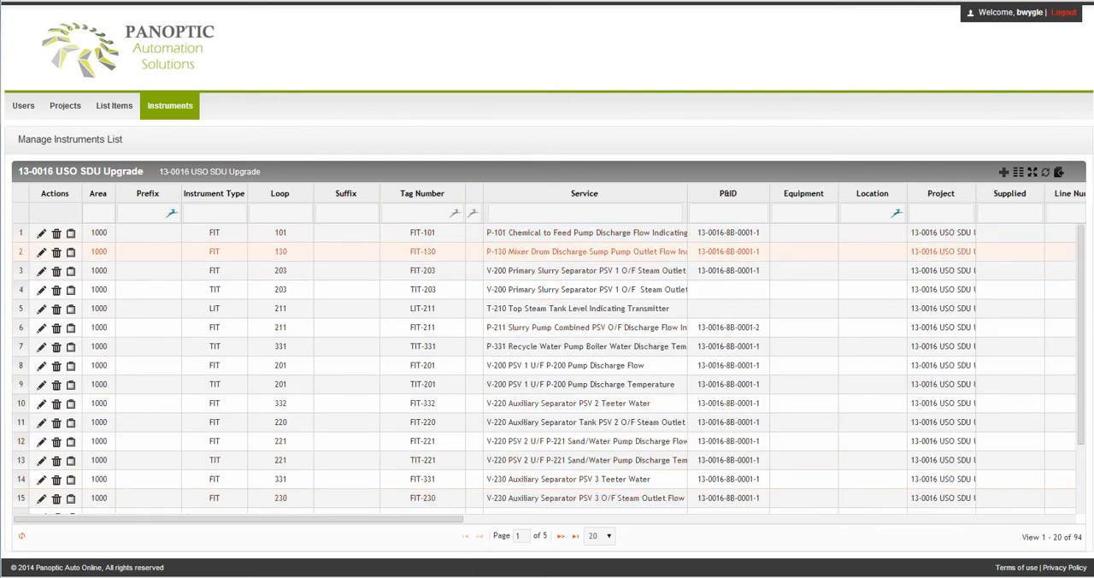
pyautogui.moveTo(380, 194); pyautogui.dragTo(337, 194)
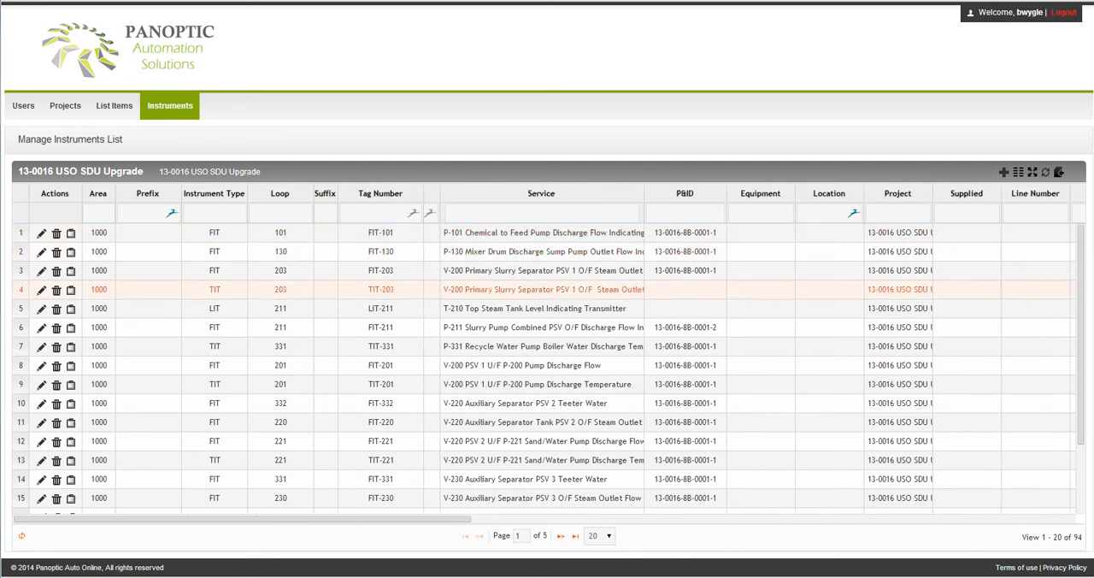
pyautogui.moveTo(342, 519); pyautogui.dragTo(239, 519)
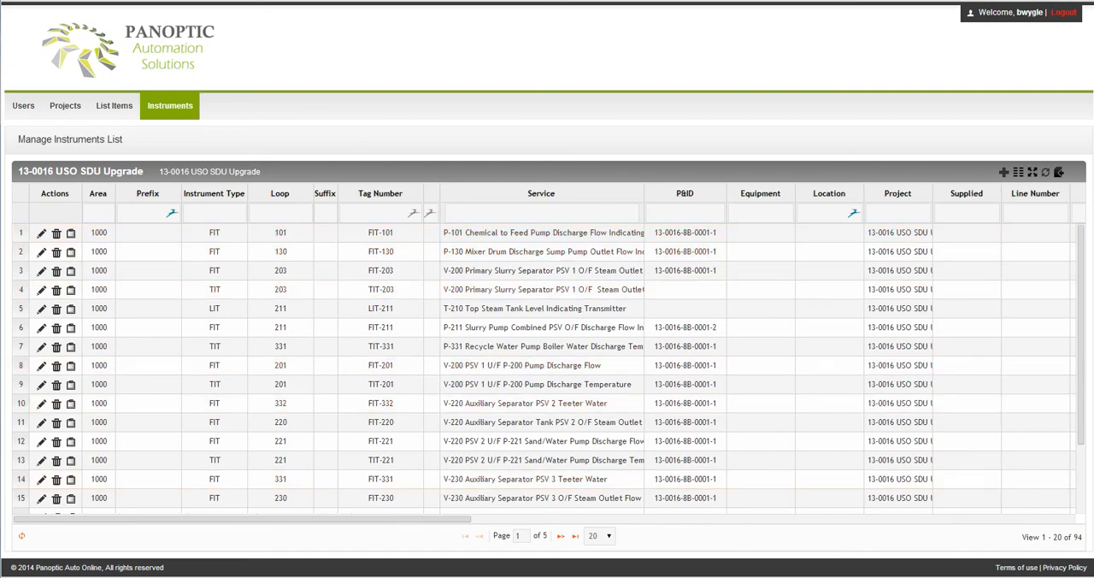
pyautogui.moveTo(256, 519)
pyautogui.mouseDown()
pyautogui.moveTo(757, 519)
pyautogui.moveTo(266, 519)
pyautogui.mouseUp()
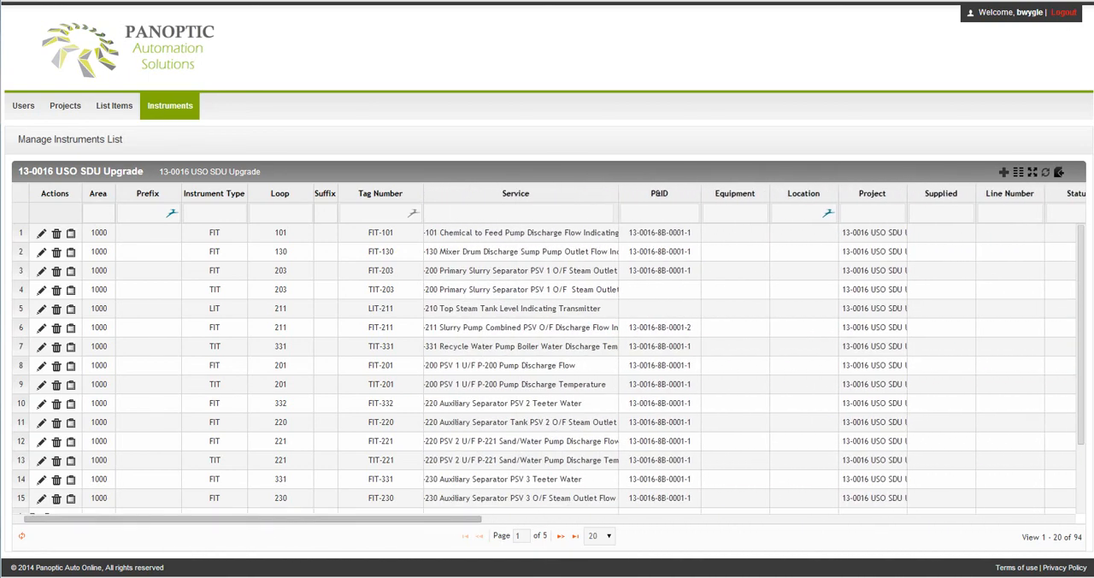
# Filter the instruments by loop 101 to review that loop's devices, then clear the filter.
pyautogui.click(281, 213)
pyautogui.write('1')
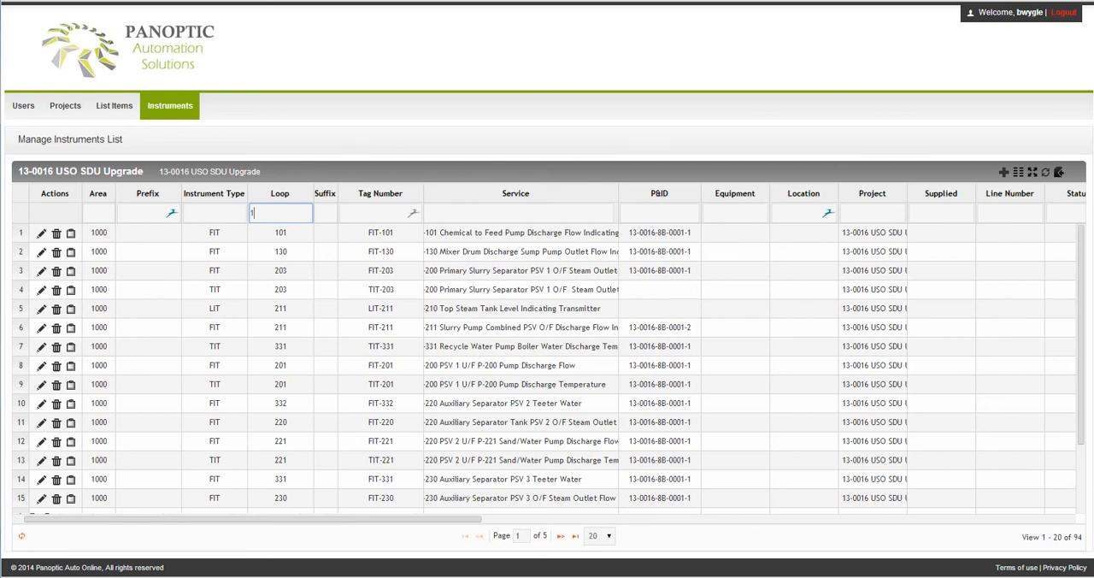
pyautogui.write('01')
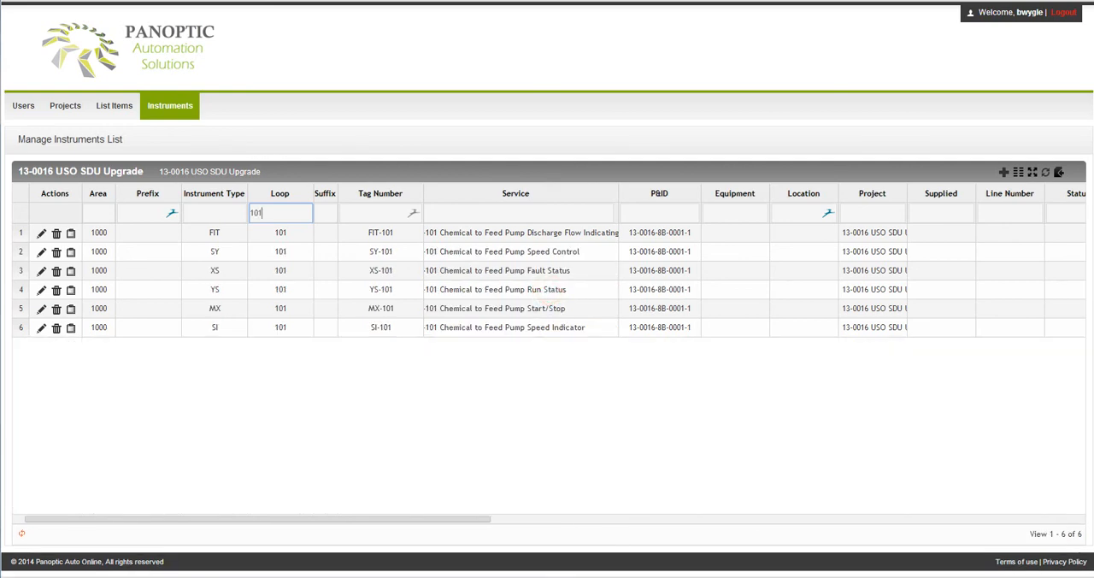
pyautogui.hotkey('ctrl', 'a')
pyautogui.press('BackSpace')
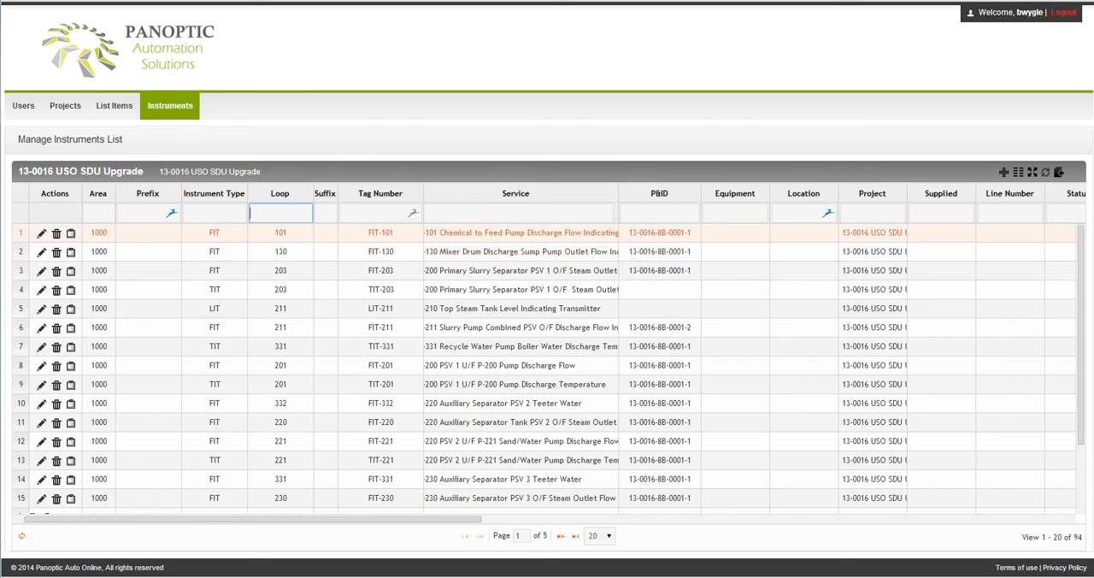
# Make the FIT-101 row editable and examine its Status field and IO Type choices, keeping AI as the IO Type.
pyautogui.moveTo(291, 519); pyautogui.dragTo(540, 519)
pyautogui.doubleClick(555, 232)
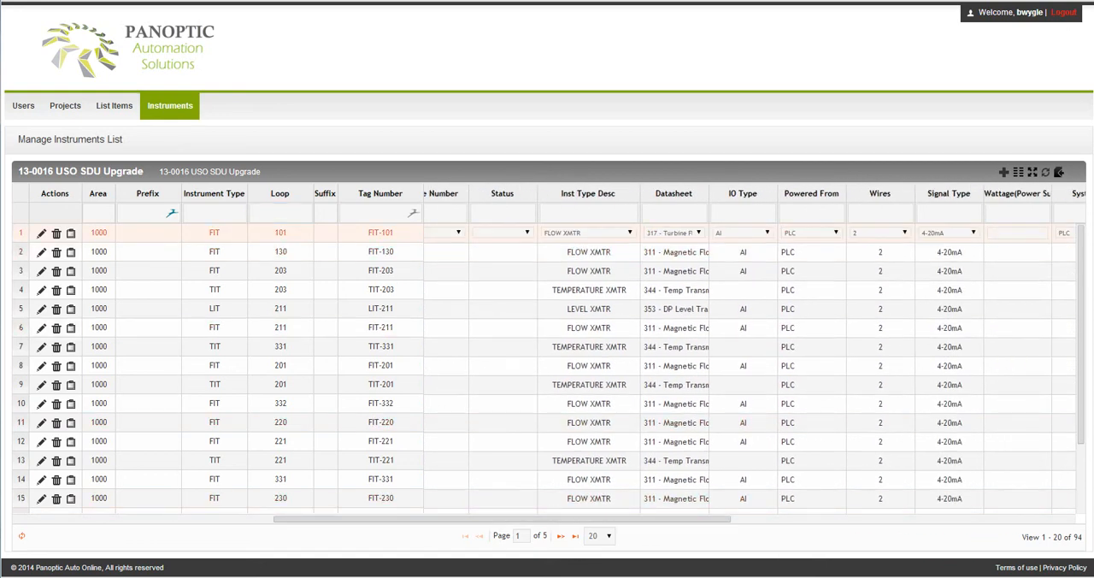
pyautogui.click(503, 233)
pyautogui.click(503, 233)
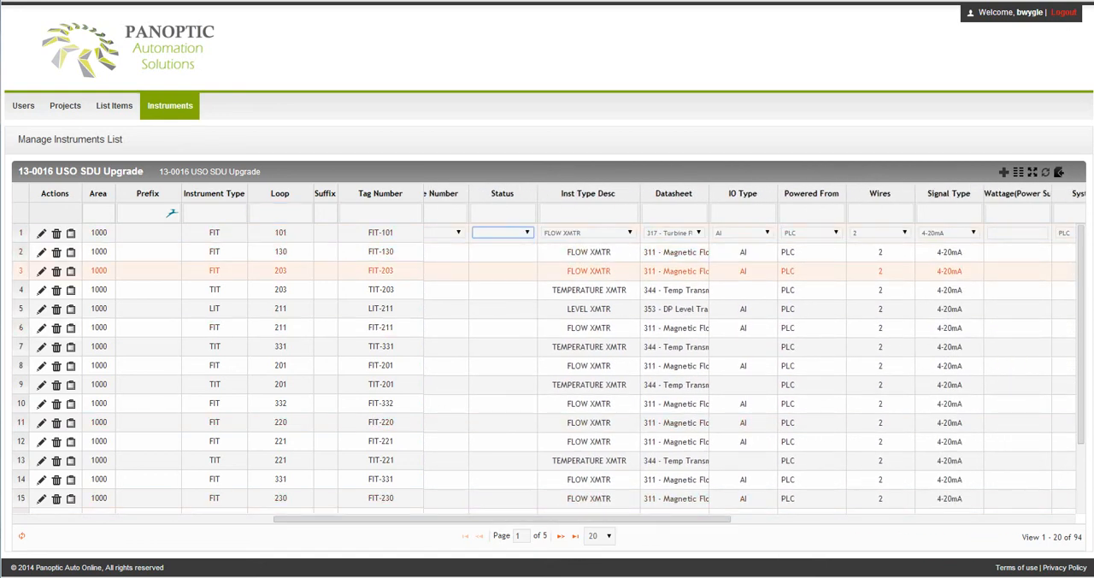
pyautogui.click(744, 232)
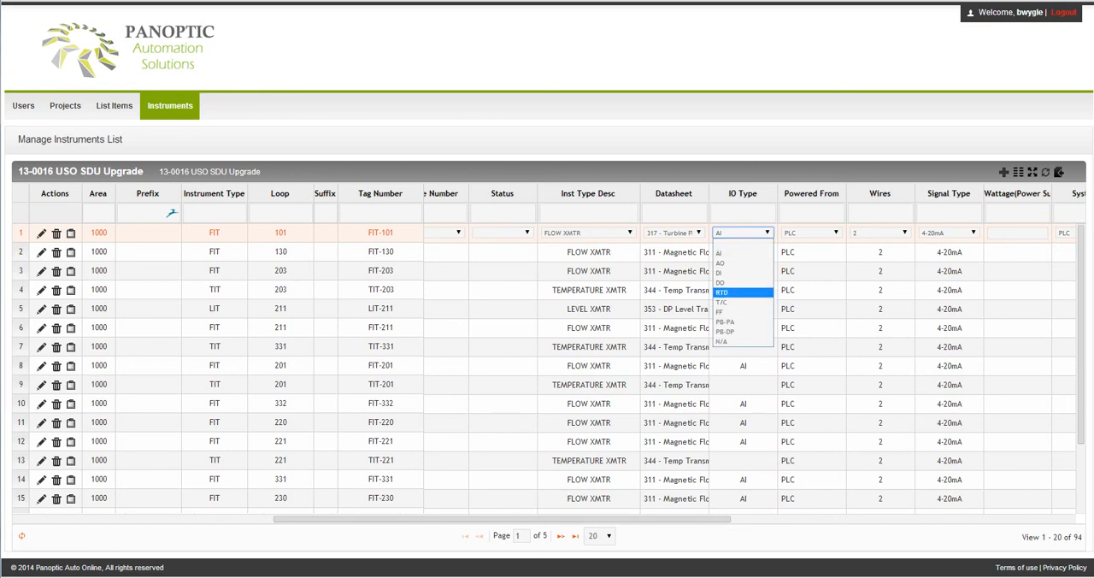
pyautogui.click(742, 254)
pyautogui.click(742, 253)
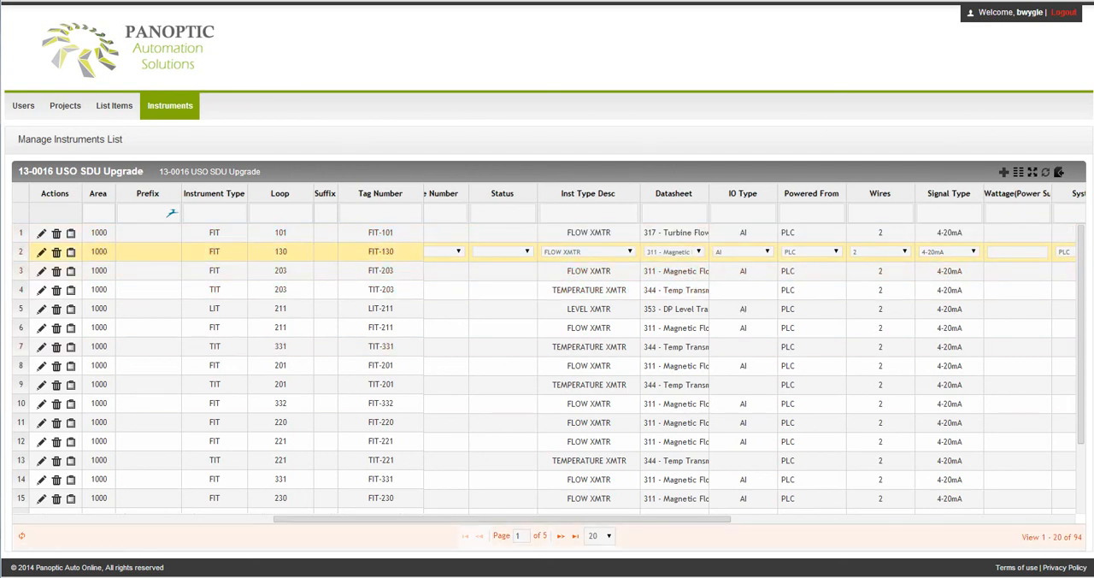
# Review the editable Service text and P&ID choices of the FIT-130 row, keeping P&ID 13-0016-8B-0001-1.
pyautogui.moveTo(650, 519); pyautogui.dragTo(401, 519)
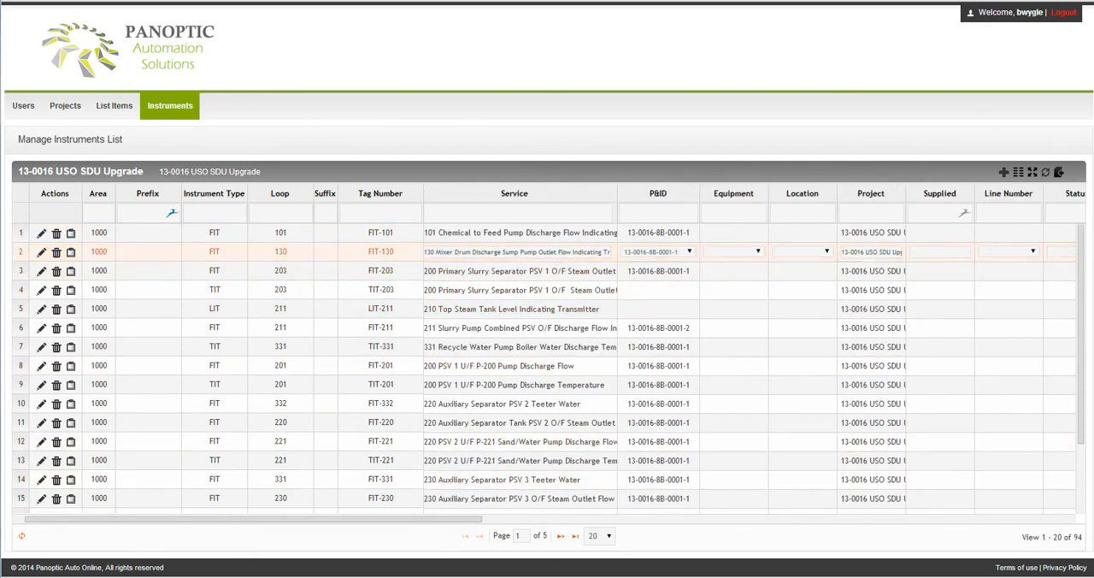
pyautogui.moveTo(454, 252); pyautogui.dragTo(599, 253)
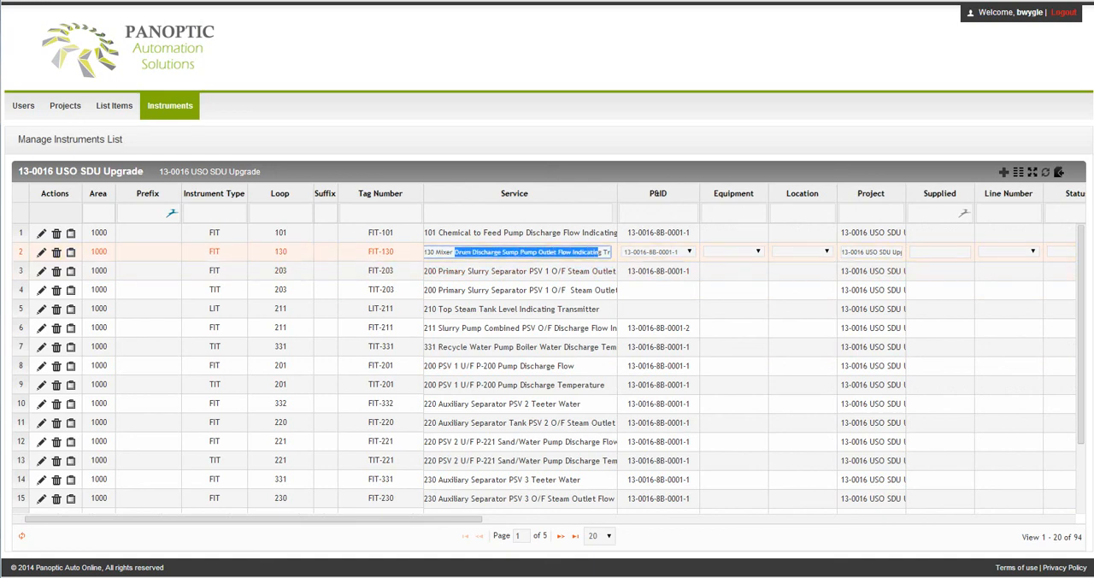
pyautogui.click(689, 251)
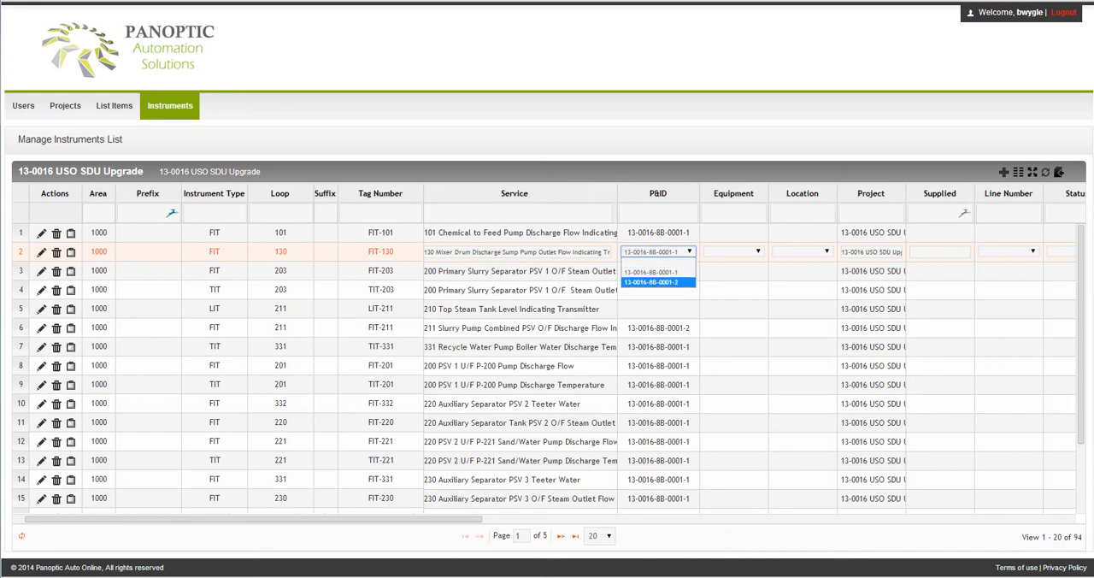
pyautogui.click(658, 272)
pyautogui.click(658, 272)
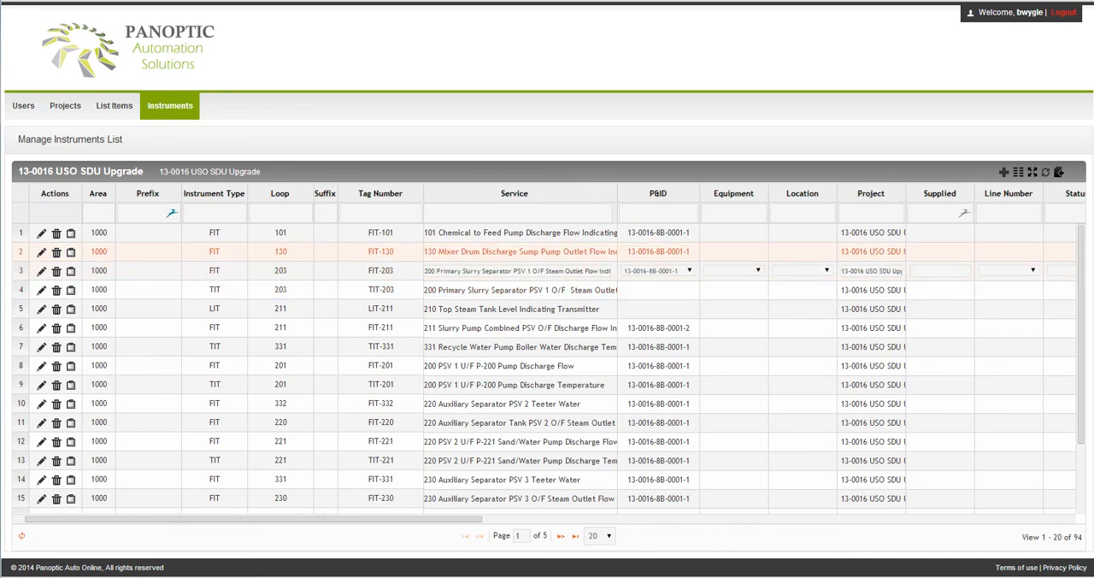
# Examine the Equipment and P&ID choices of the loop 203 FIT row, and make the FIT-211 row editable.
pyautogui.click(757, 270)
pyautogui.click(757, 270)
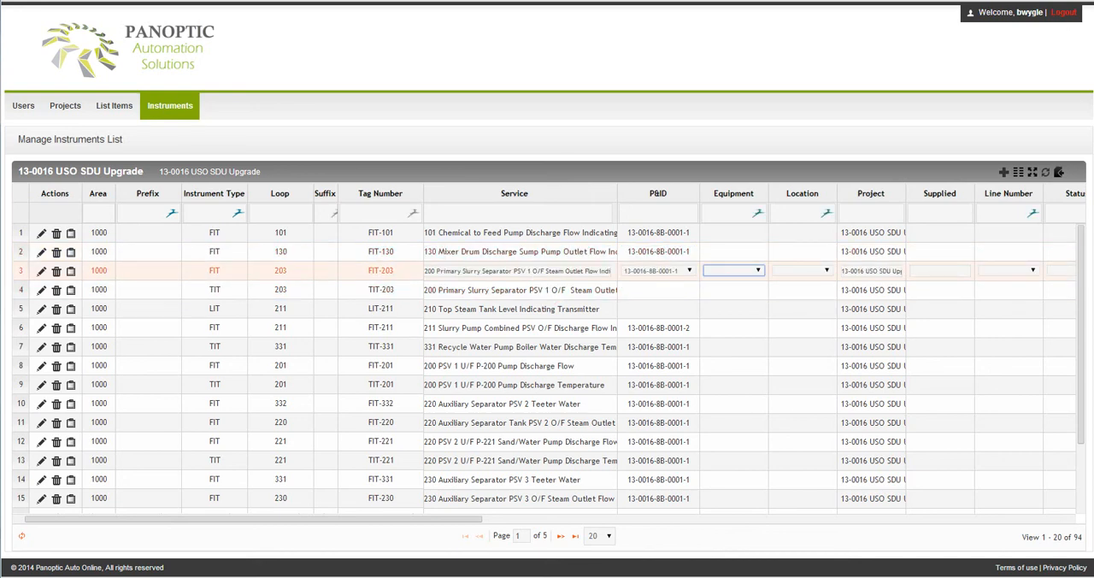
pyautogui.click(689, 270)
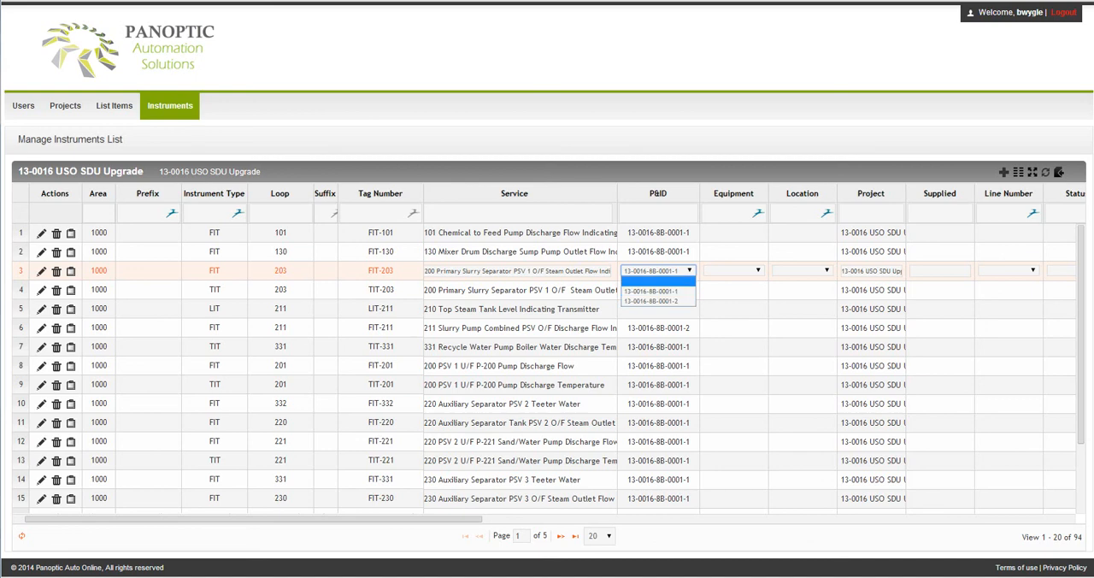
pyautogui.click(658, 328)
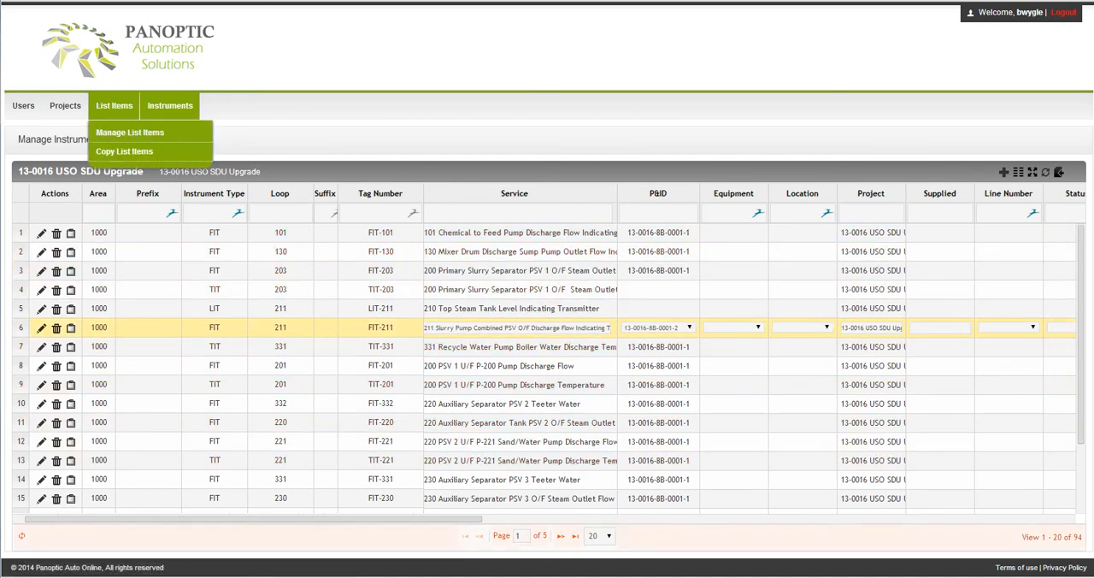
# Look through the instrument list's remaining columns, from signal and IO details to calibration, wiring, manufacturer and comments.
pyautogui.moveTo(273, 519); pyautogui.dragTo(637, 518)
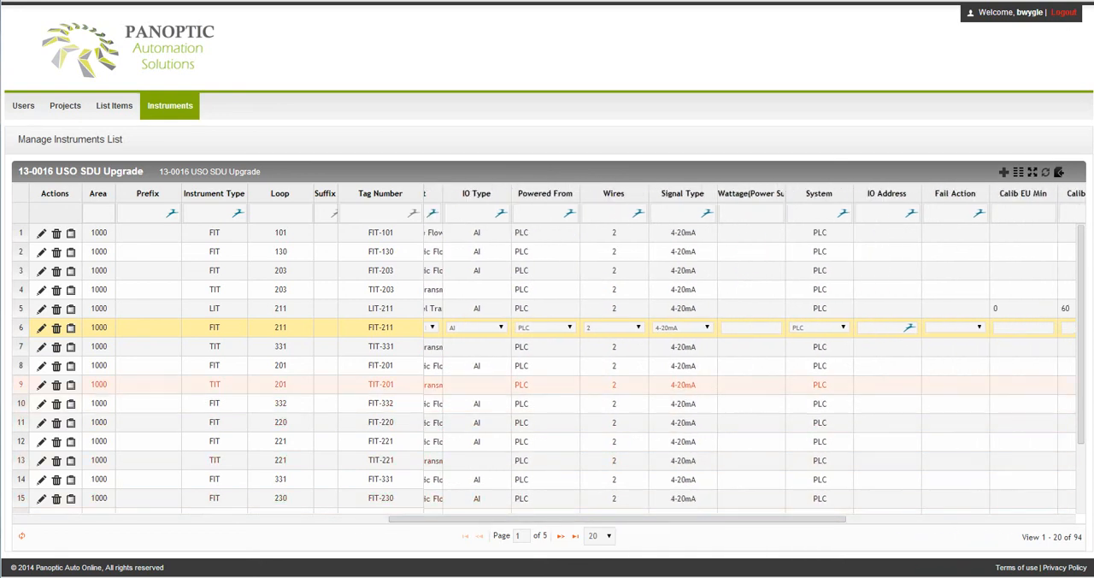
pyautogui.moveTo(617, 519); pyautogui.dragTo(667, 519)
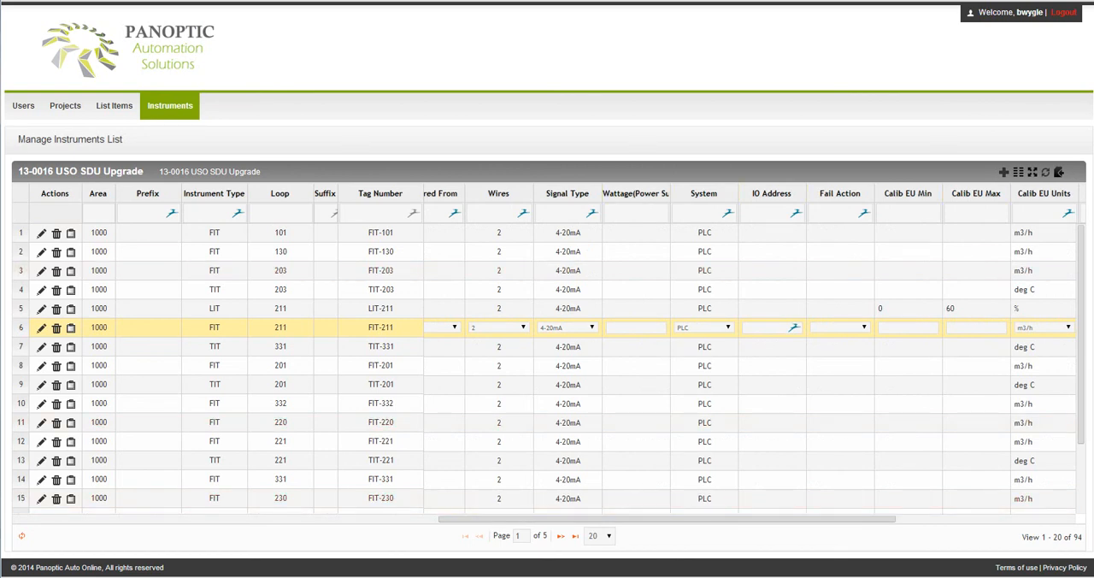
pyautogui.moveTo(668, 519); pyautogui.dragTo(846, 519)
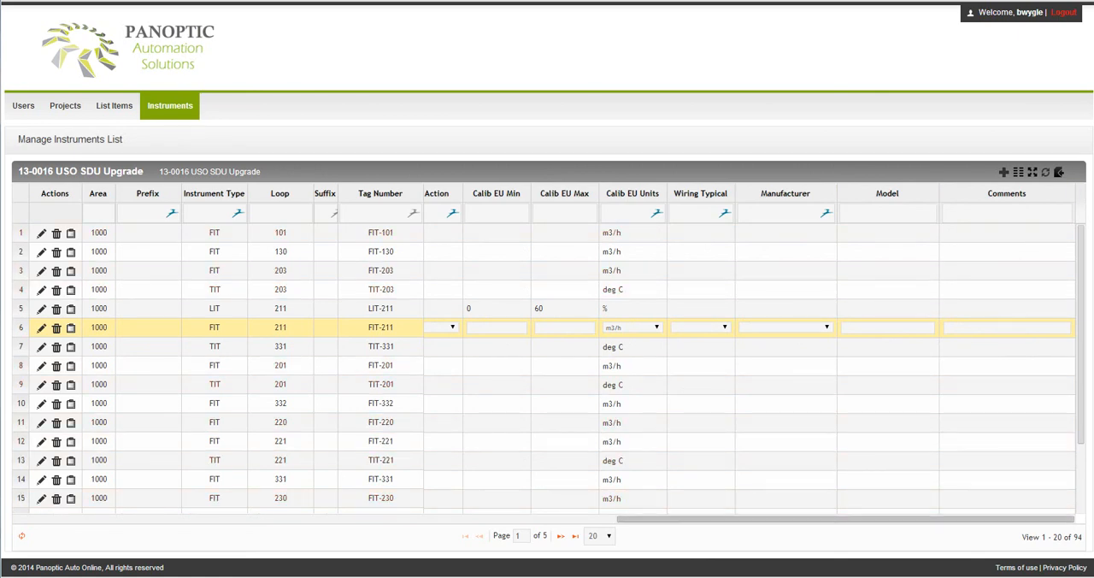
pyautogui.moveTo(847, 519); pyautogui.dragTo(243, 518)
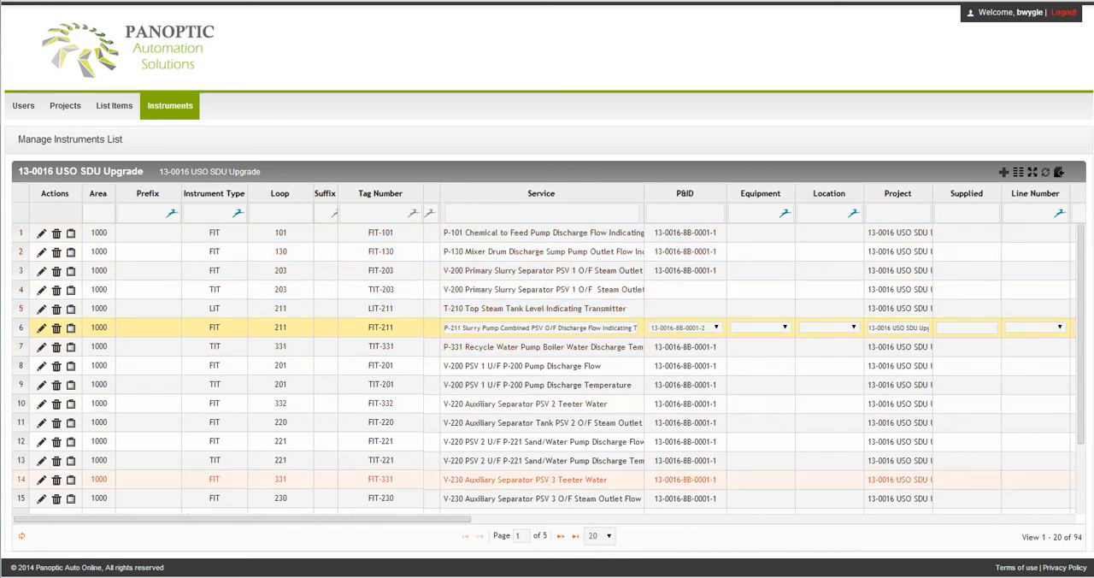
# Open the magnetic flowmeter datasheet of FIT-130 and review its process conditions, metering element, transmitter, purchase and notes sections.
pyautogui.moveTo(367, 519); pyautogui.dragTo(553, 519)
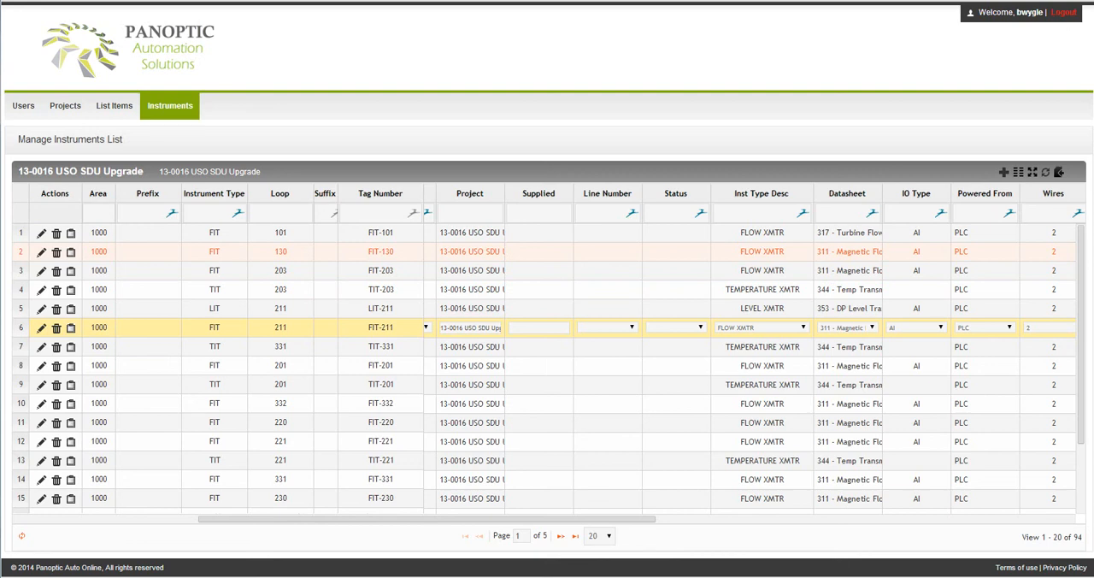
pyautogui.click(848, 252)
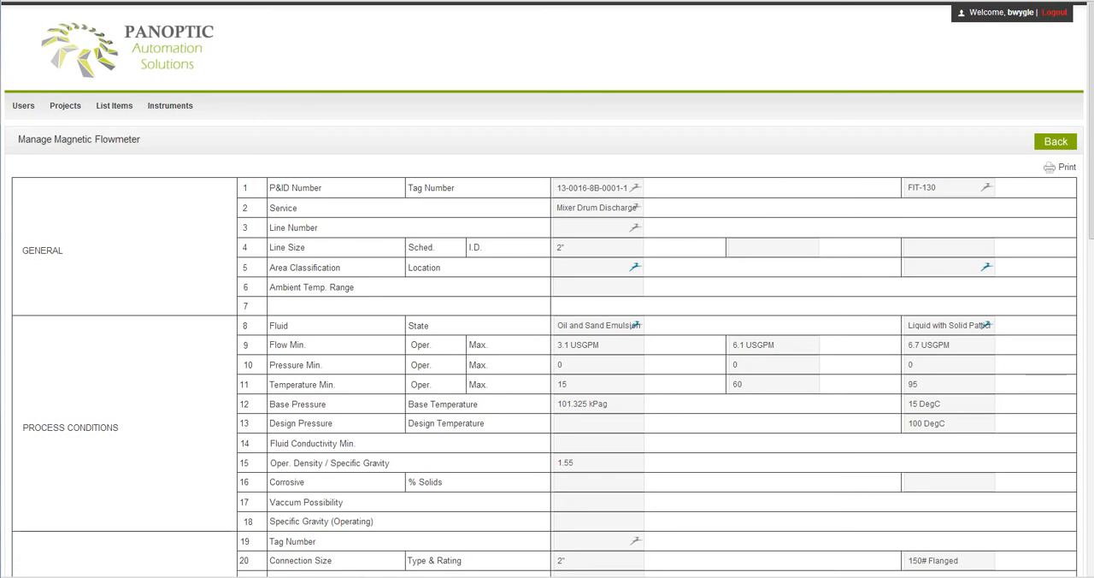
pyautogui.click(613, 346)
pyautogui.click(685, 345)
pyautogui.scroll(-3, 547, 342)
pyautogui.click(599, 123)
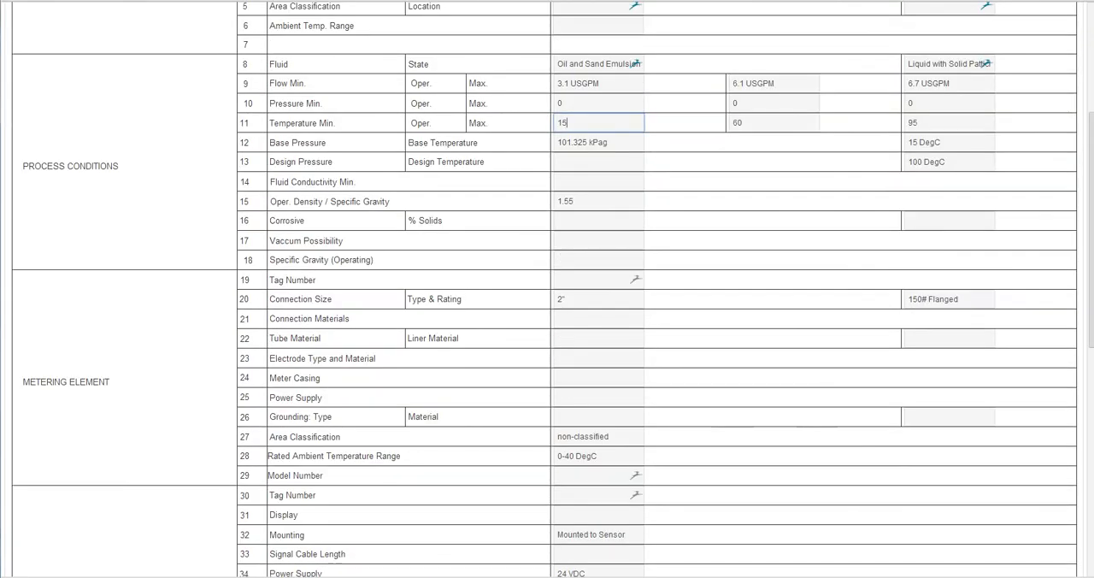
pyautogui.click(949, 123)
pyautogui.click(599, 162)
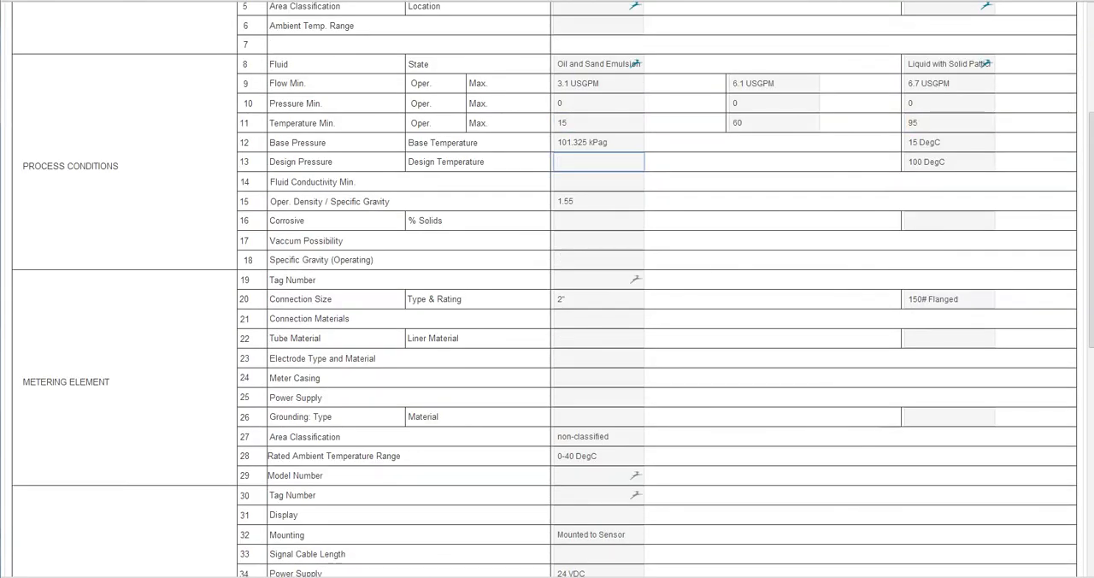
pyautogui.scroll(-6, 547, 342)
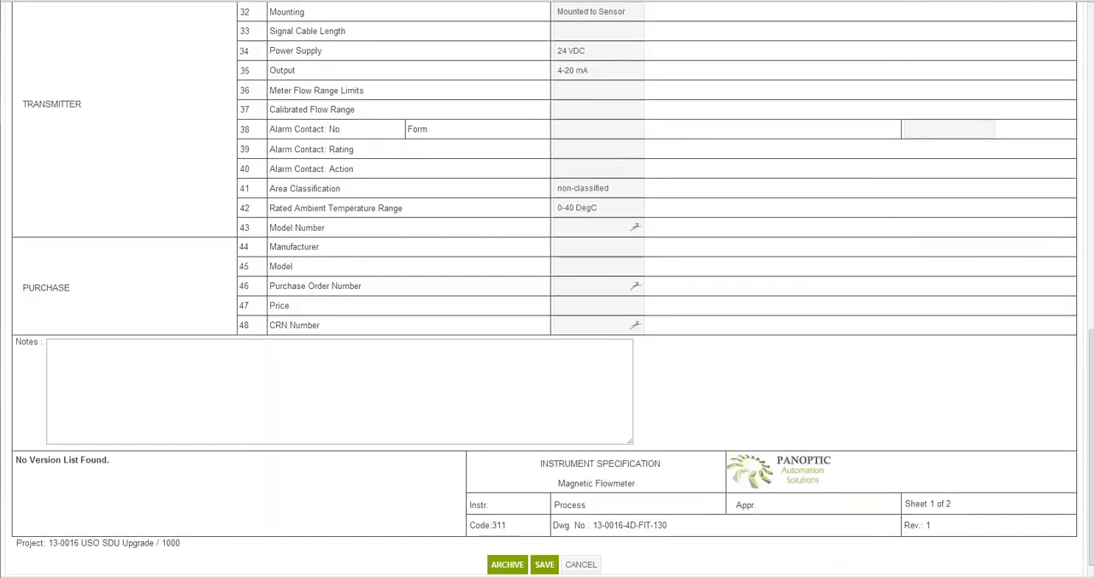
pyautogui.click(339, 391)
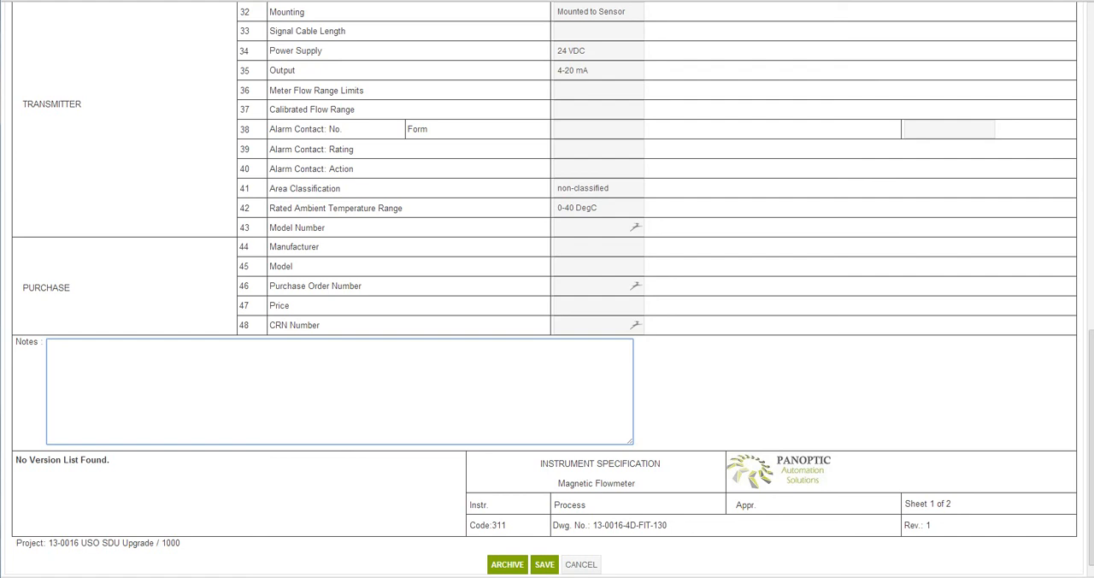
# Preview the FIT-130 datasheet's printout, cancel printing and return to the instrument list.
pyautogui.scroll(9, 547, 289)
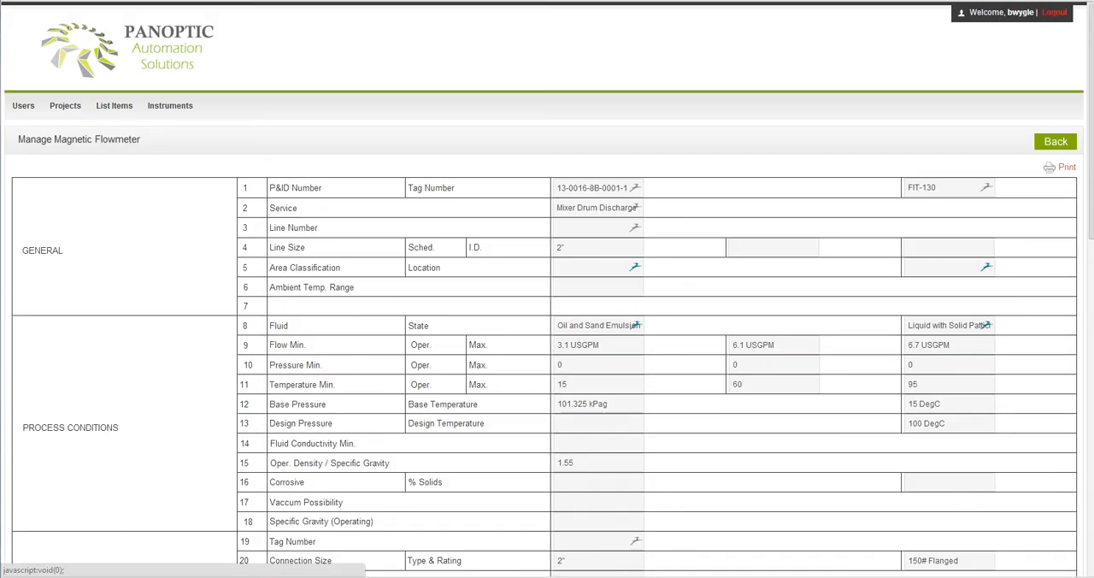
pyautogui.click(1062, 167)
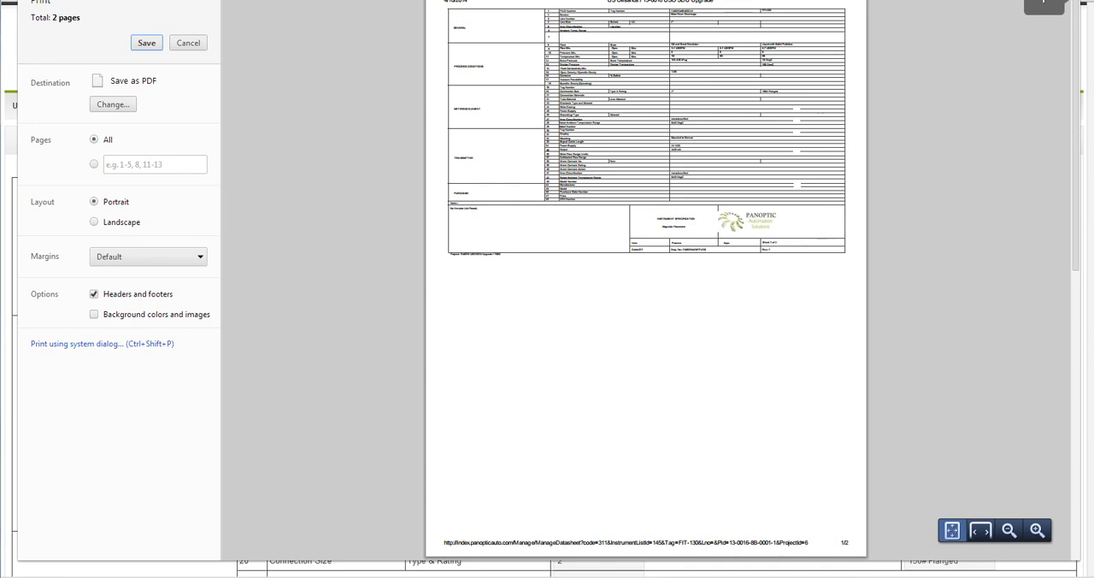
pyautogui.scroll(-5, 645, 282)
pyautogui.scroll(5, 646, 282)
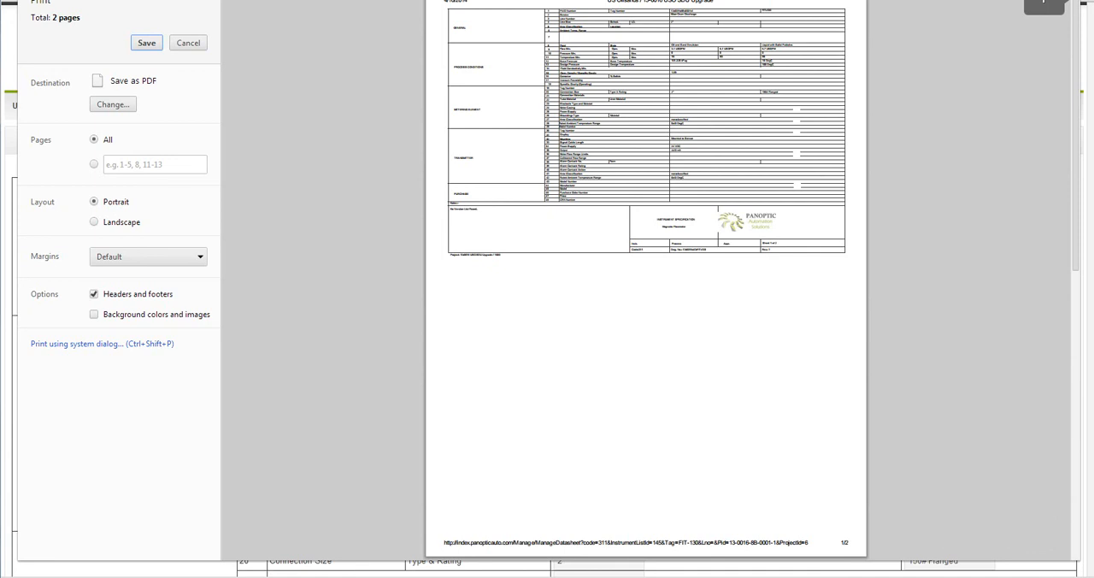
pyautogui.click(188, 43)
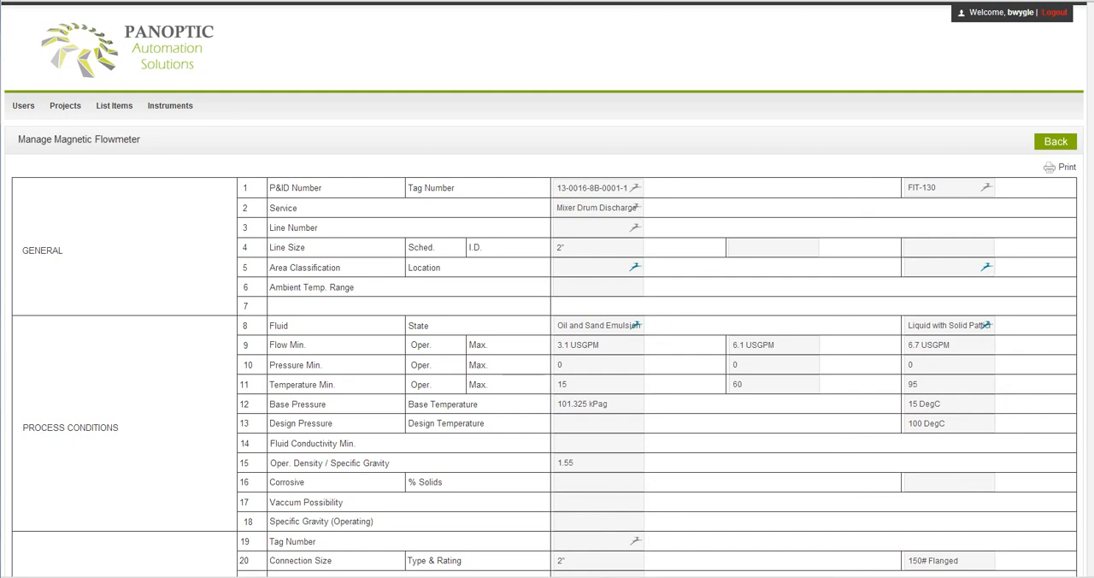
pyautogui.click(1056, 142)
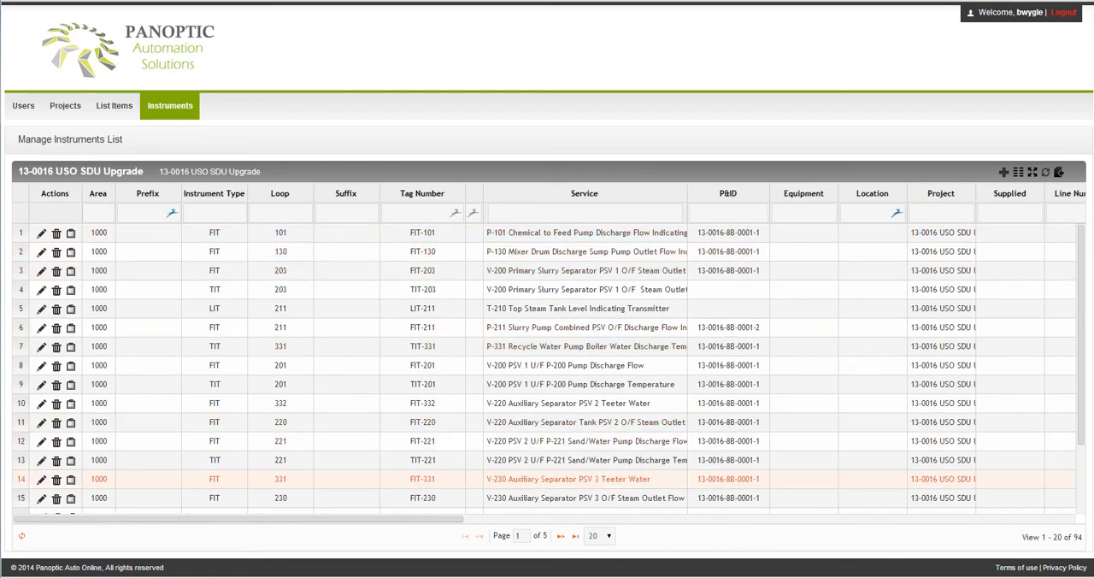
# Show 50 instruments per page and look through the longer list.
pyautogui.moveTo(325, 518); pyautogui.dragTo(730, 519)
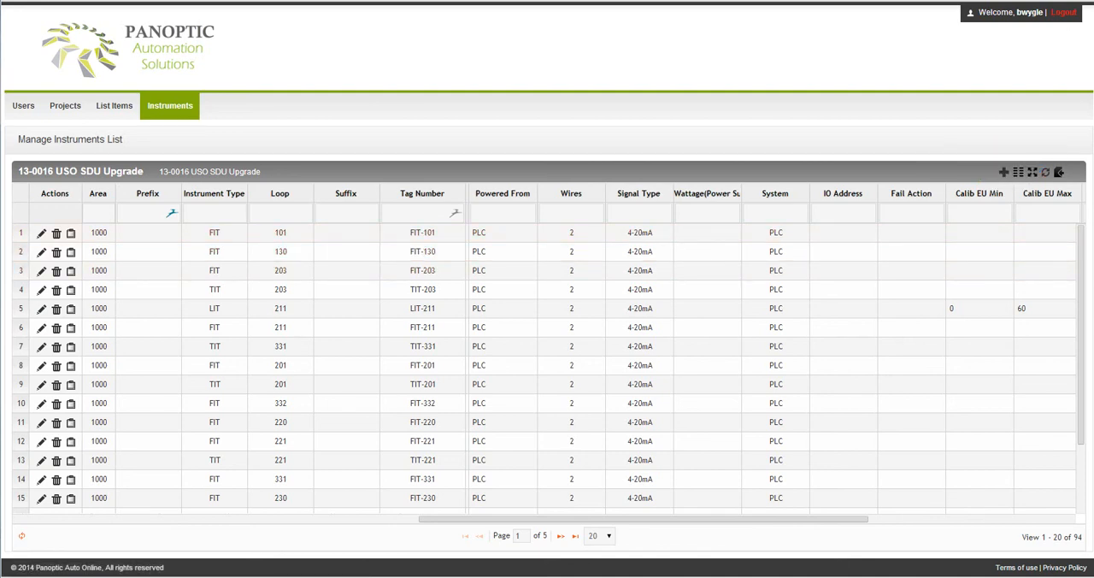
pyautogui.moveTo(643, 518); pyautogui.dragTo(304, 519)
pyautogui.click(599, 535)
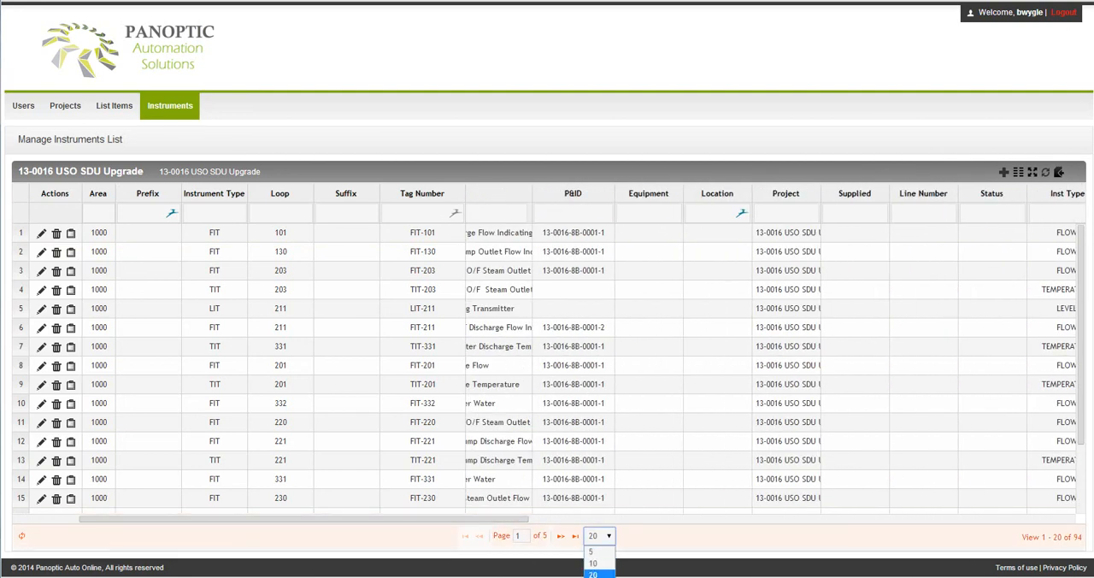
pyautogui.click(594, 577)
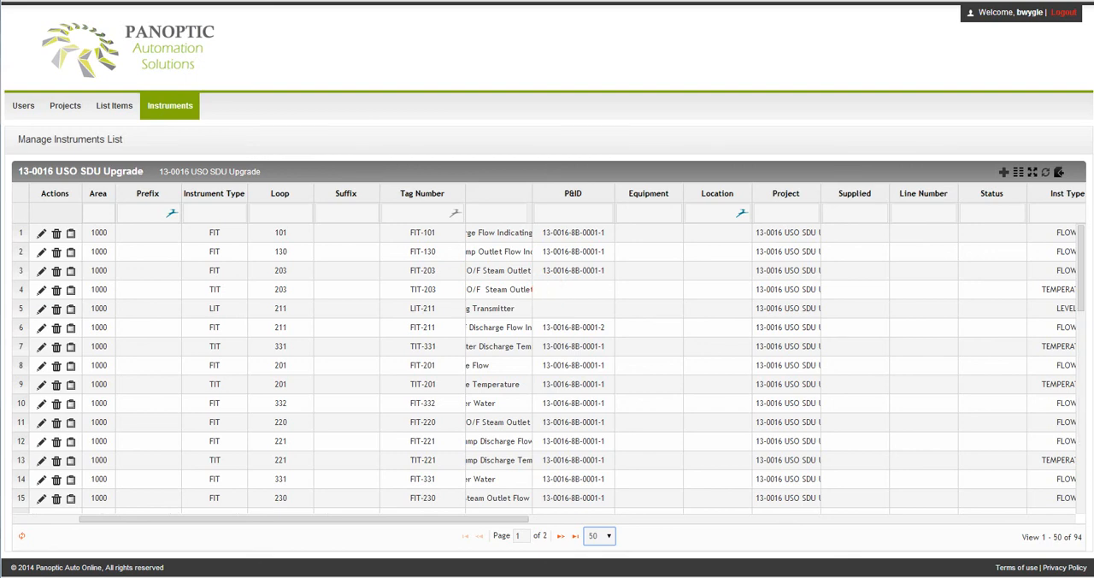
pyautogui.scroll(-6, 547, 368)
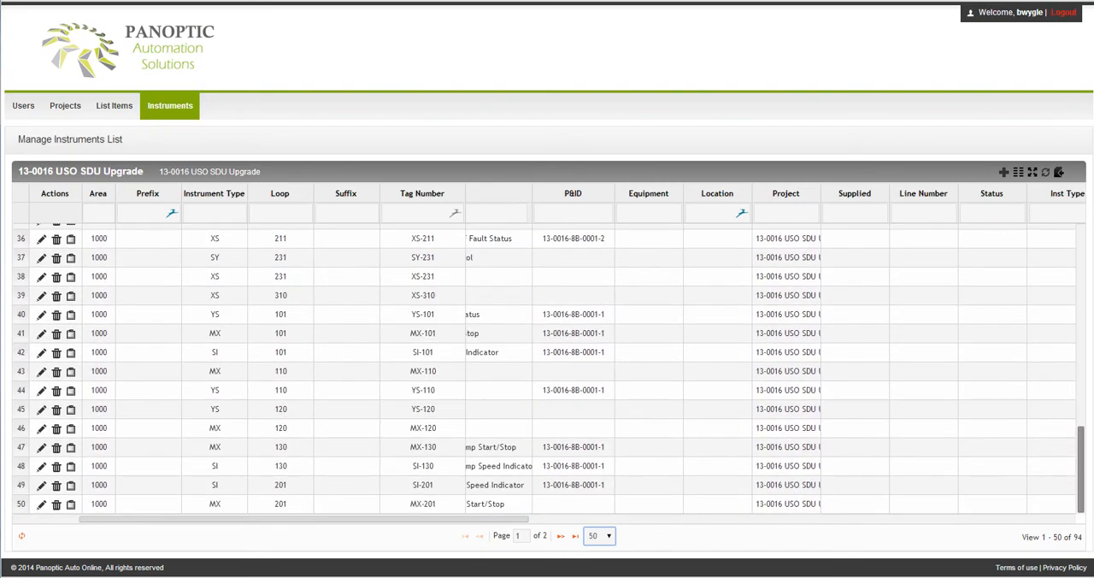
pyautogui.scroll(6, 547, 368)
pyautogui.scroll(1, 547, 367)
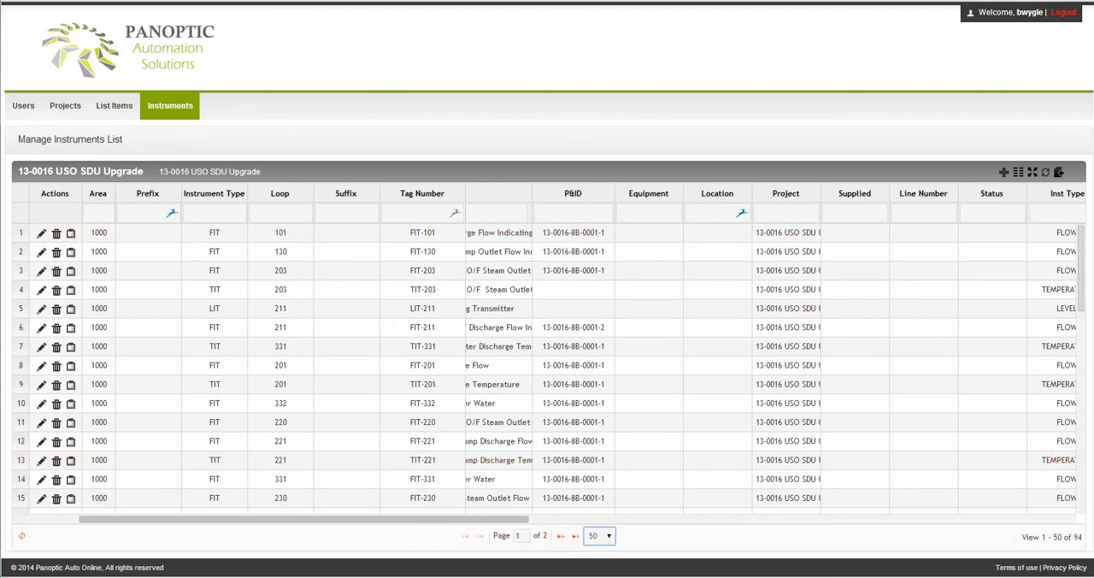
pyautogui.moveTo(303, 519); pyautogui.dragTo(238, 519)
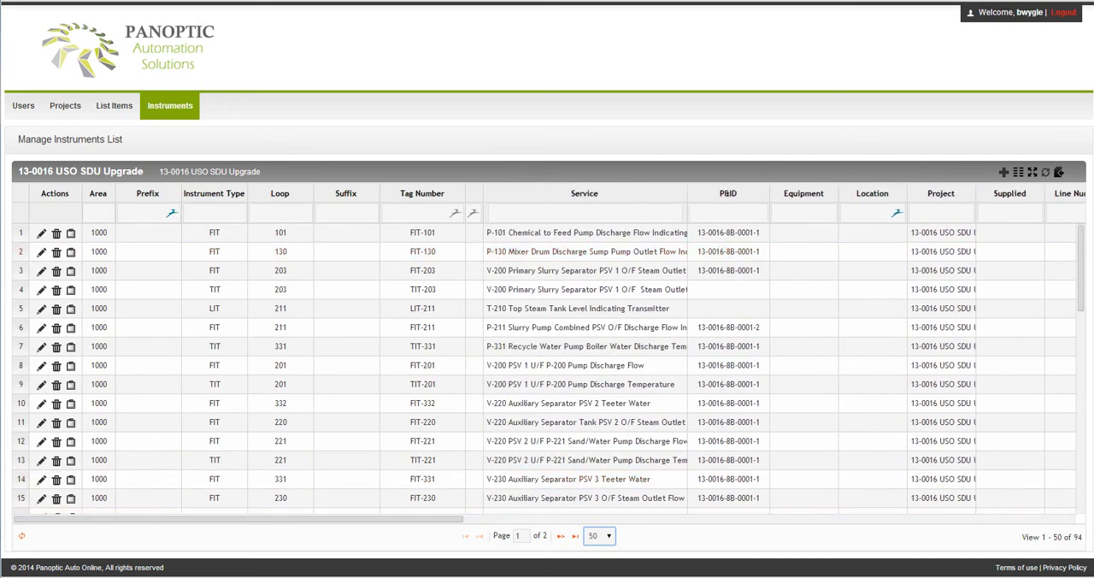
# Open the page for copying instruments between projects and choose 13-0016 USO SDU Upgrade as the source project.
pyautogui.moveTo(170, 105)
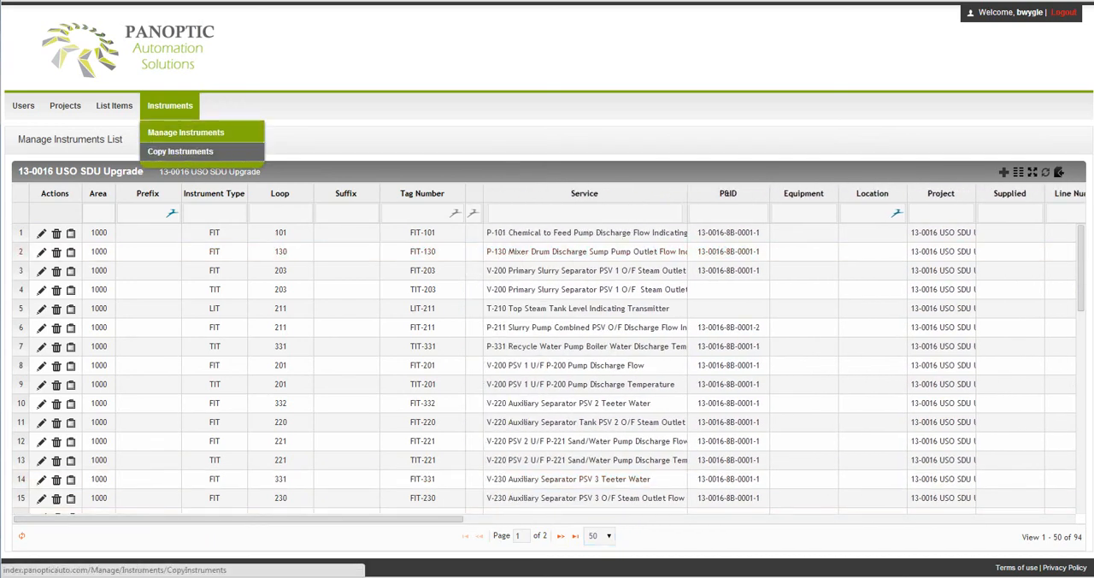
pyautogui.click(175, 151)
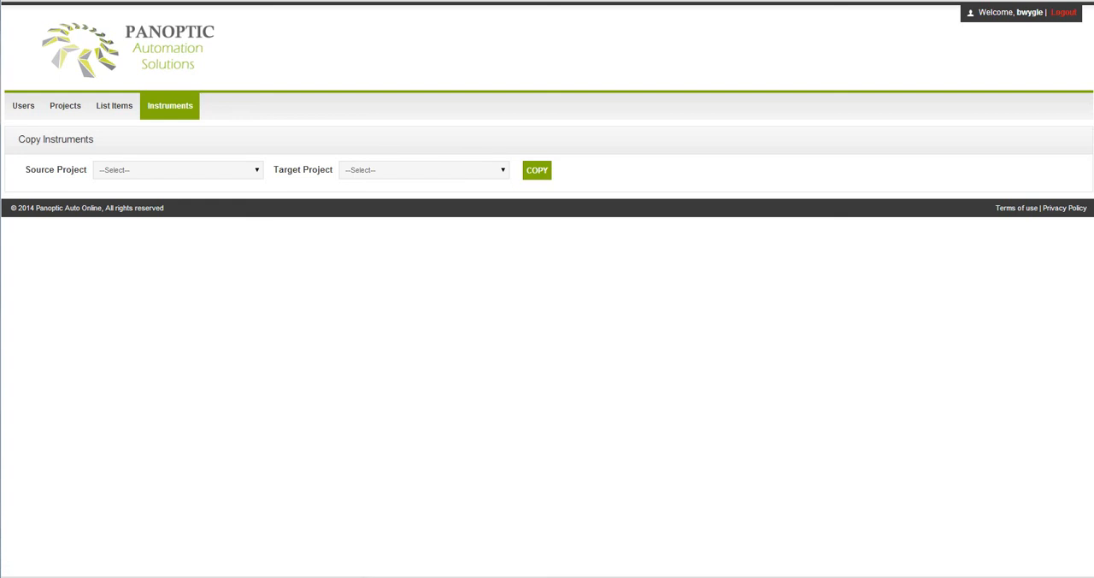
pyautogui.click(178, 169)
pyautogui.click(179, 193)
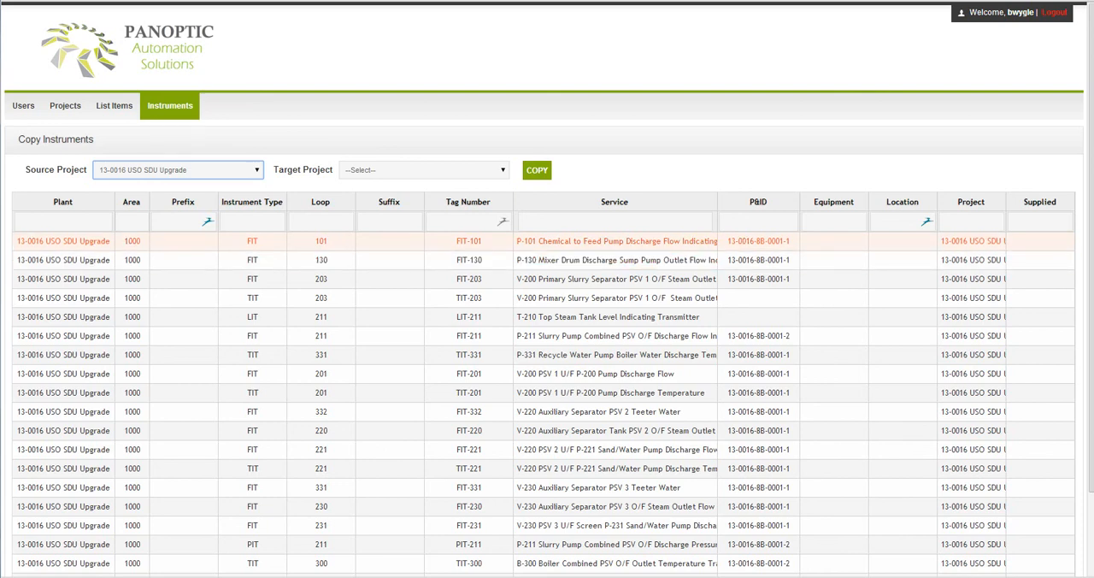
# Check which target projects are available for the instrument copy, leaving the target project unselected.
pyautogui.click(183, 241)
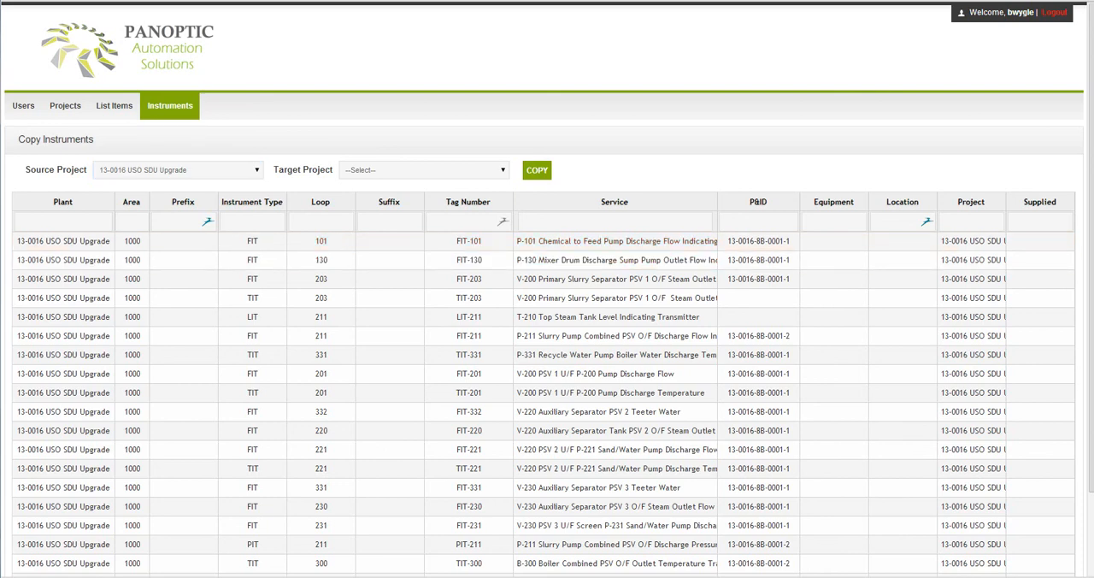
pyautogui.click(425, 170)
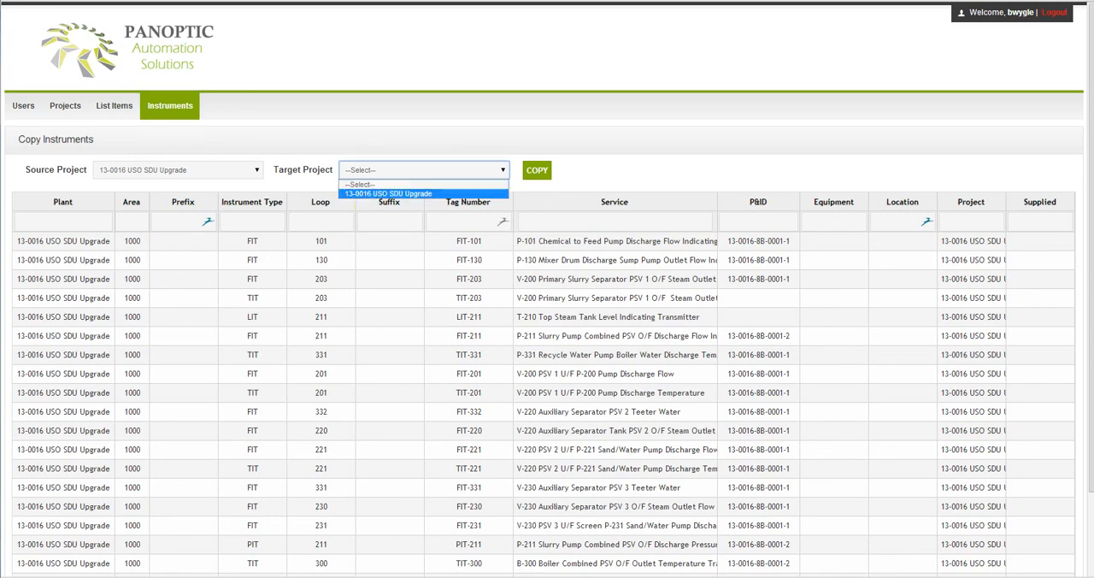
pyautogui.click(423, 184)
pyautogui.click(516, 181)
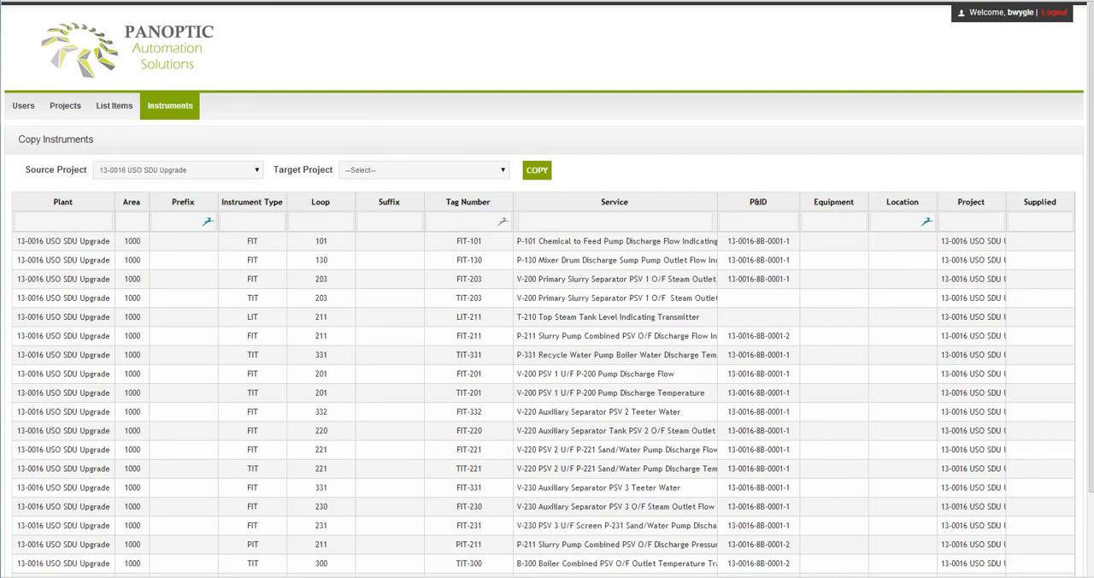
# Return to the instrument management list and check which options are offered for list items.
pyautogui.moveTo(170, 106)
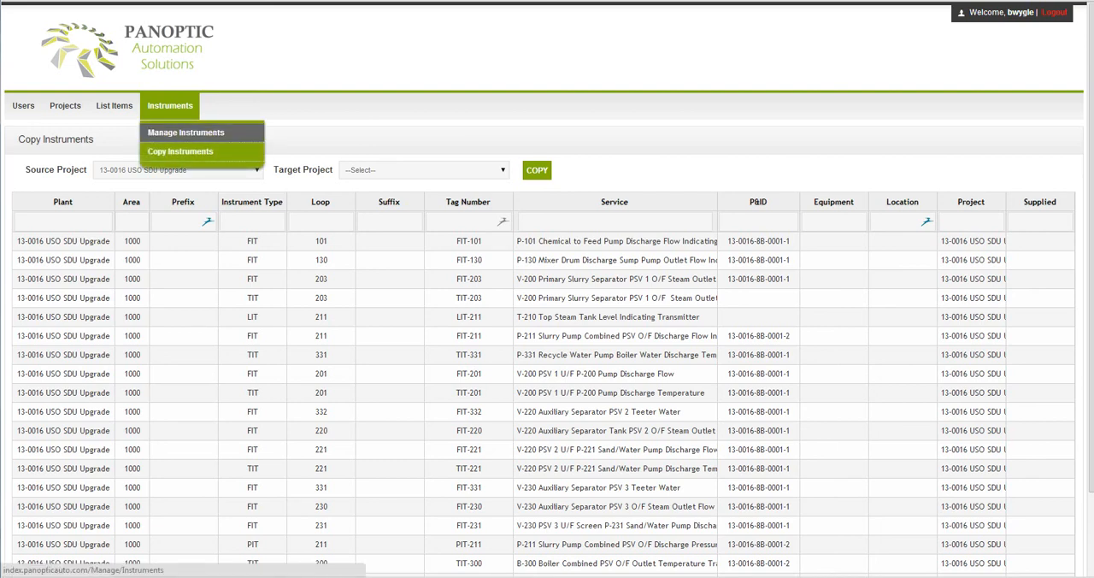
pyautogui.click(185, 132)
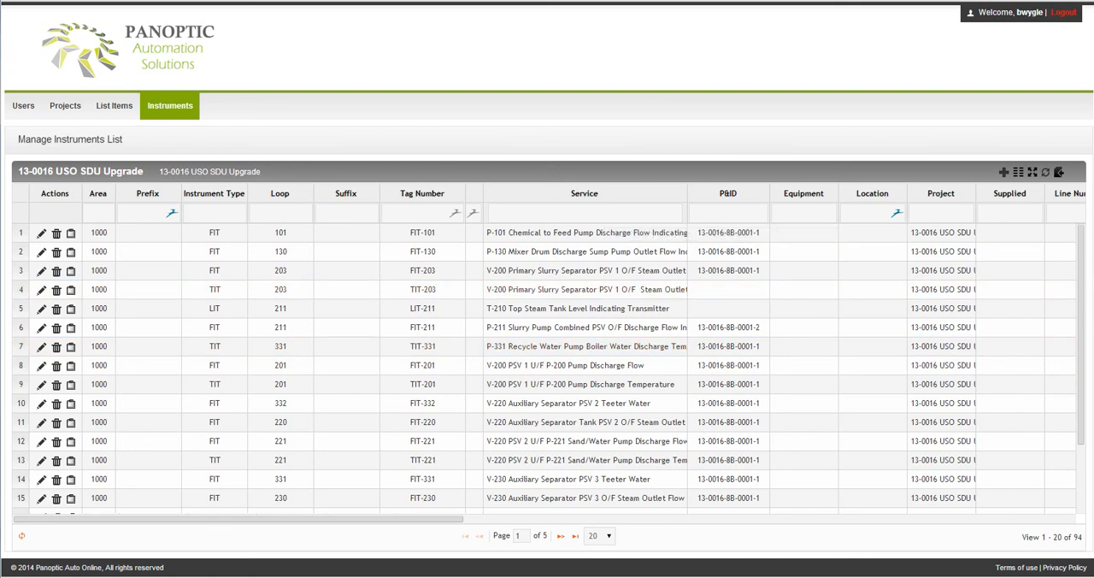
pyautogui.moveTo(114, 106)
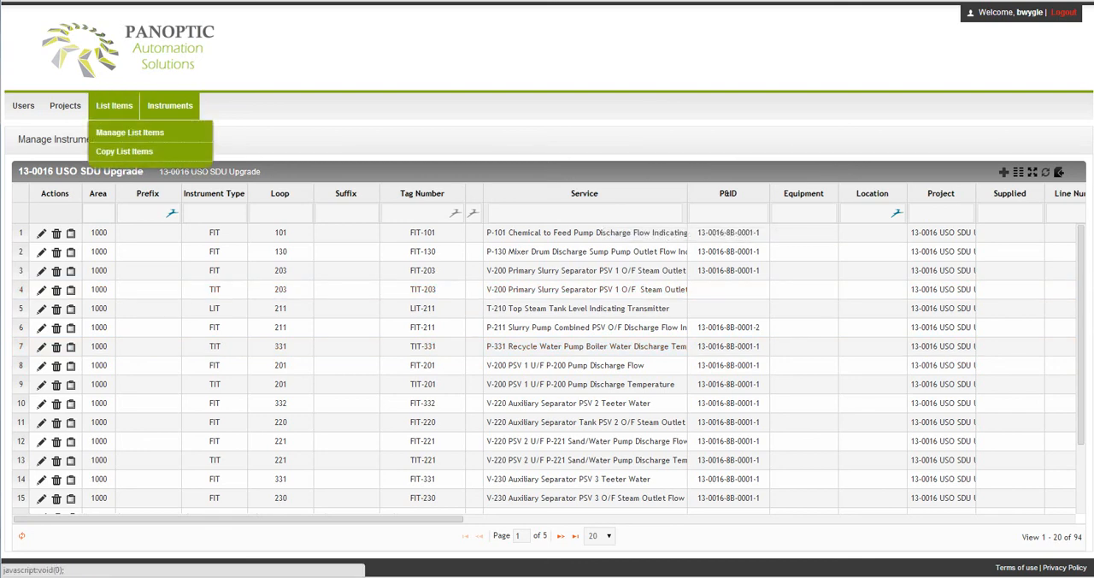